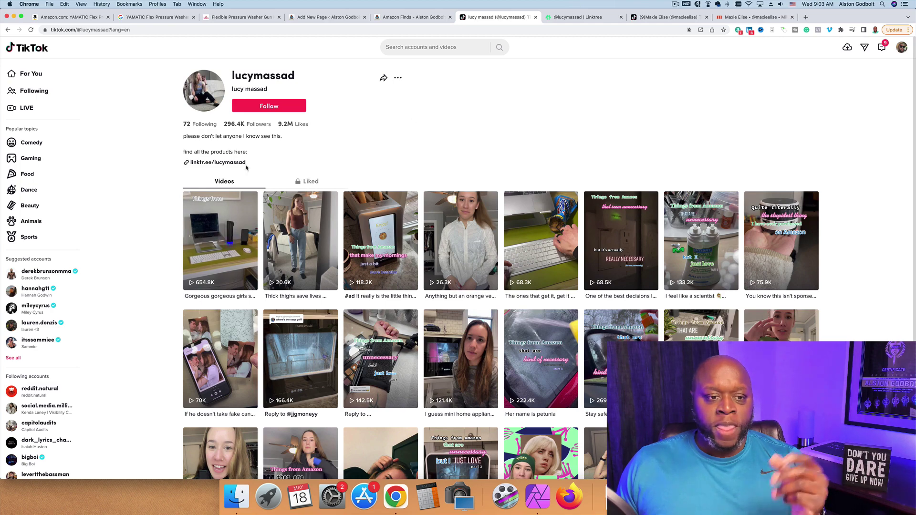
Step: View the first TikTok creator's Linktree page and examine the product idea lists on the linked Amazon storefront
left_click(588, 18)
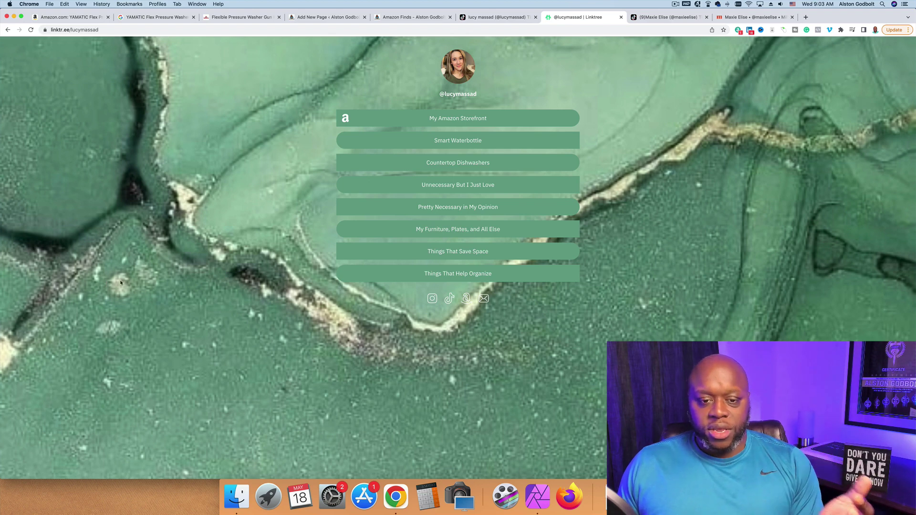
left_click(490, 121)
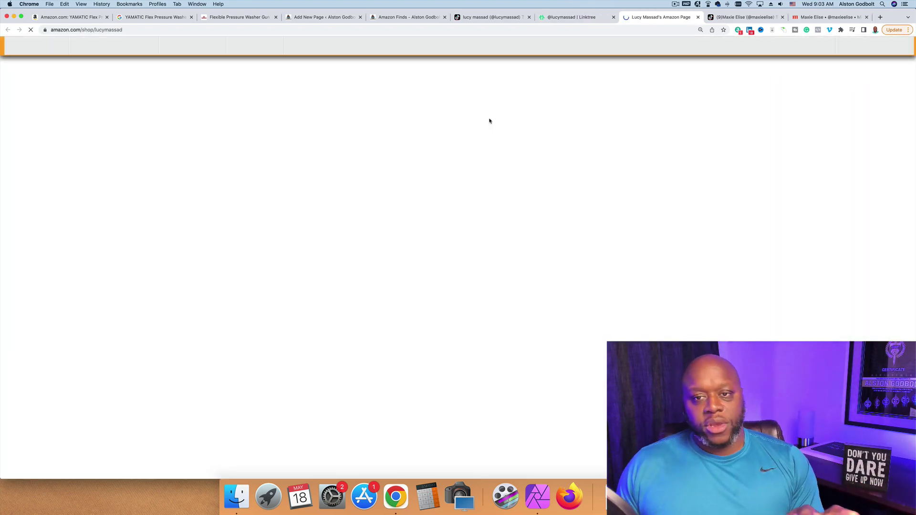
scroll(267, 224, "down", 5)
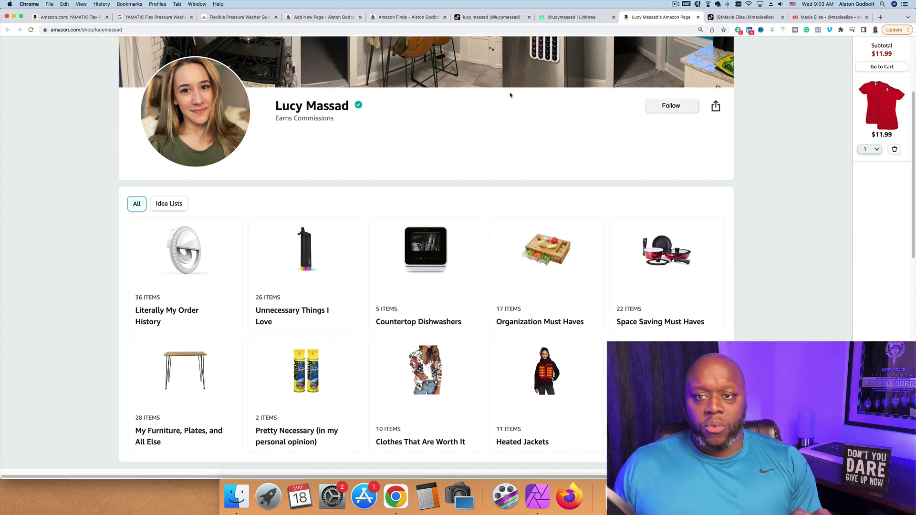
Step: View the second TikTok creator's profile and examine the affiliate links on the page linked in the bio
left_click(716, 17)
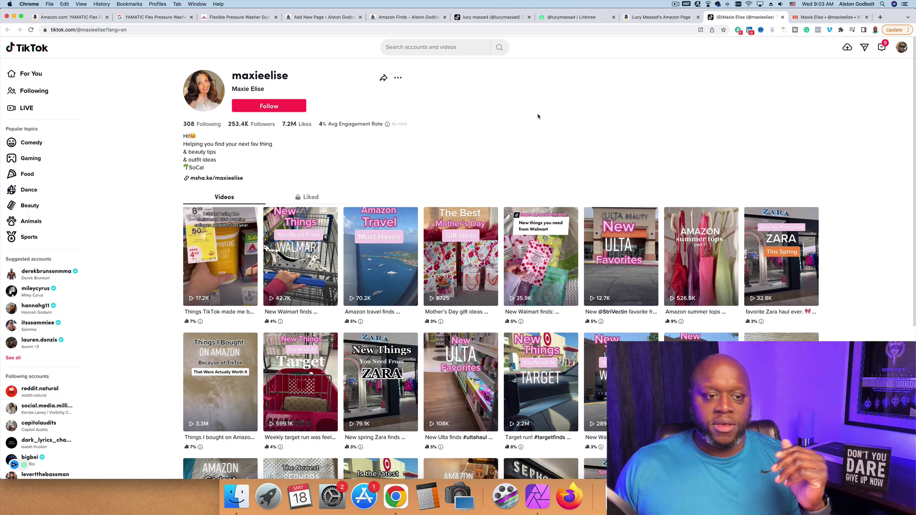
left_click(224, 180)
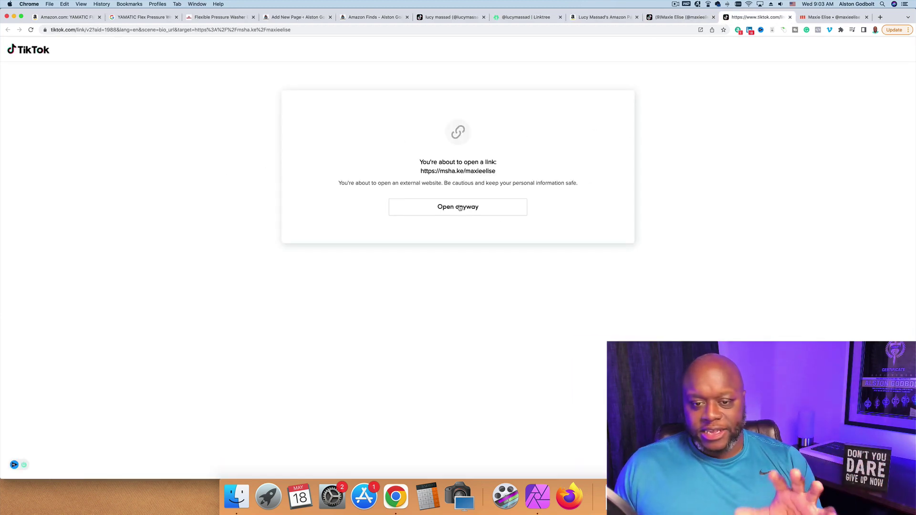
left_click(463, 209)
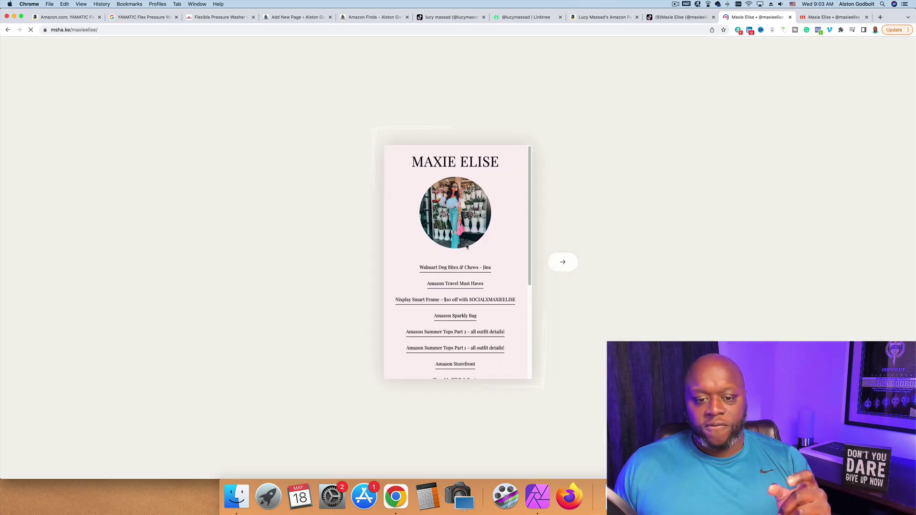
scroll(463, 251, "down", 3)
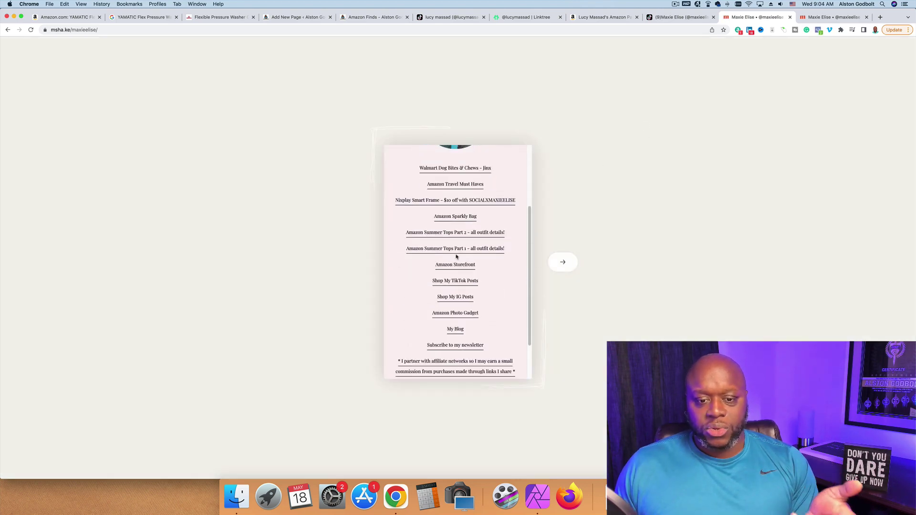
scroll(456, 257, "down", 1)
scroll(456, 257, "up", 5)
scroll(456, 257, "down", 2)
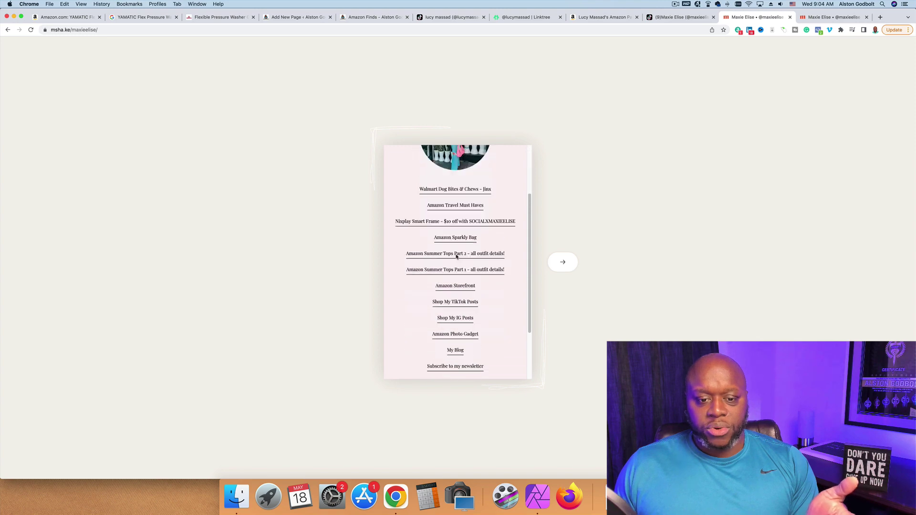
scroll(456, 257, "down", 3)
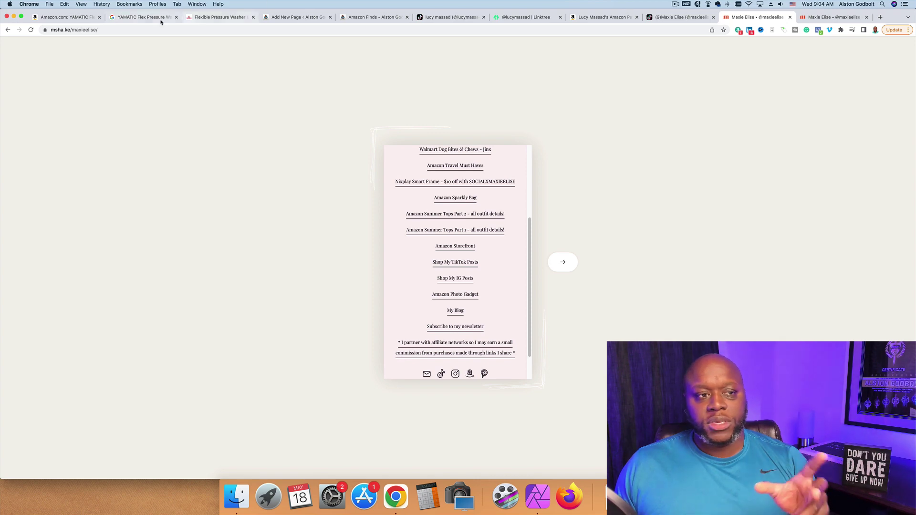
Step: Review the YAMATIC pressure washer gun page on Amazon, and create a blank Mobile Video design in Canva
left_click(82, 20)
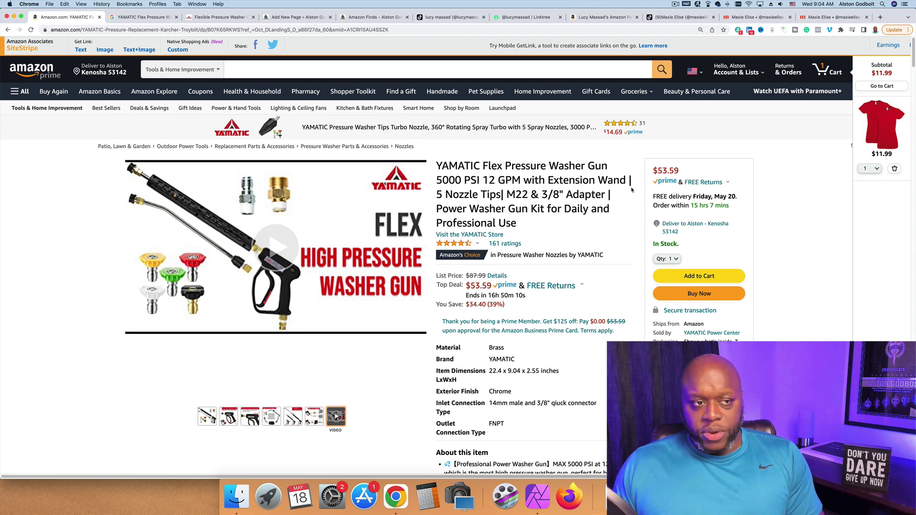
left_click(881, 17)
type("can")
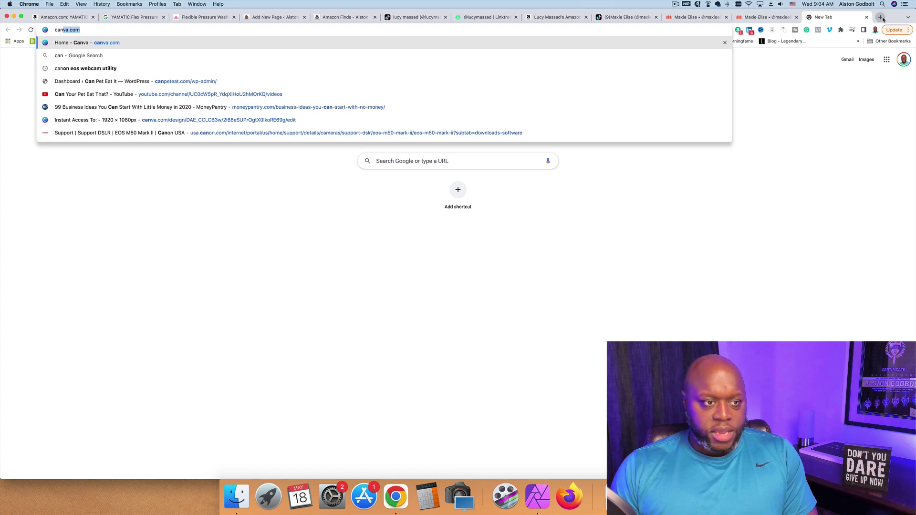
key("Return")
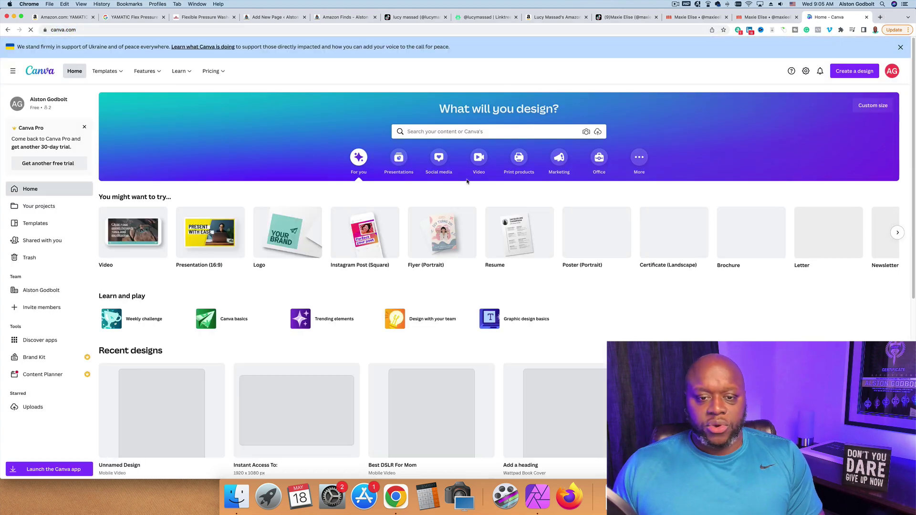
left_click(479, 158)
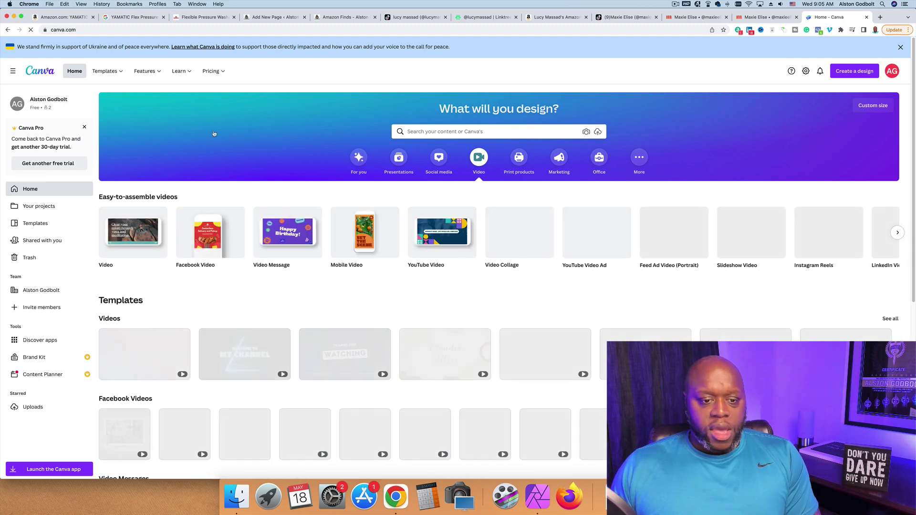
left_click(361, 234)
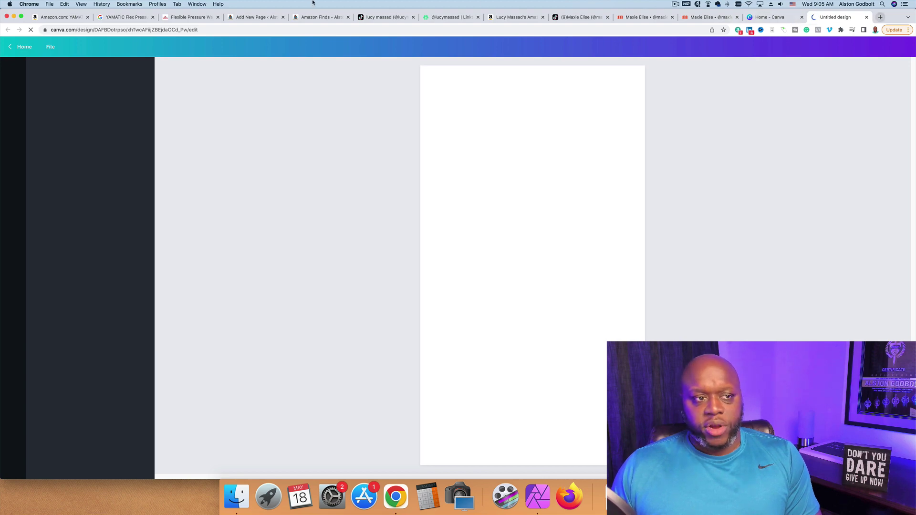
Step: Return to the Google search for the YAMATIC Flex Pressure Washer Gun and show its image results
left_click(100, 22)
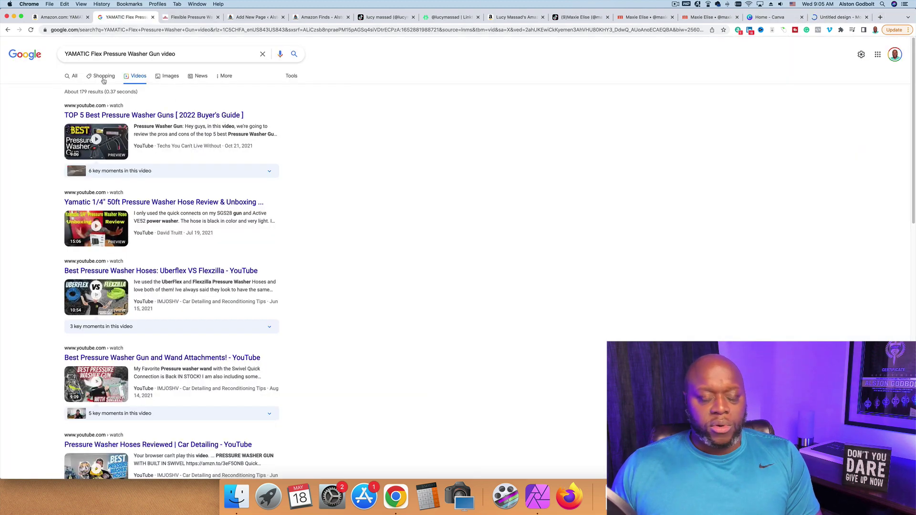
left_click(167, 77)
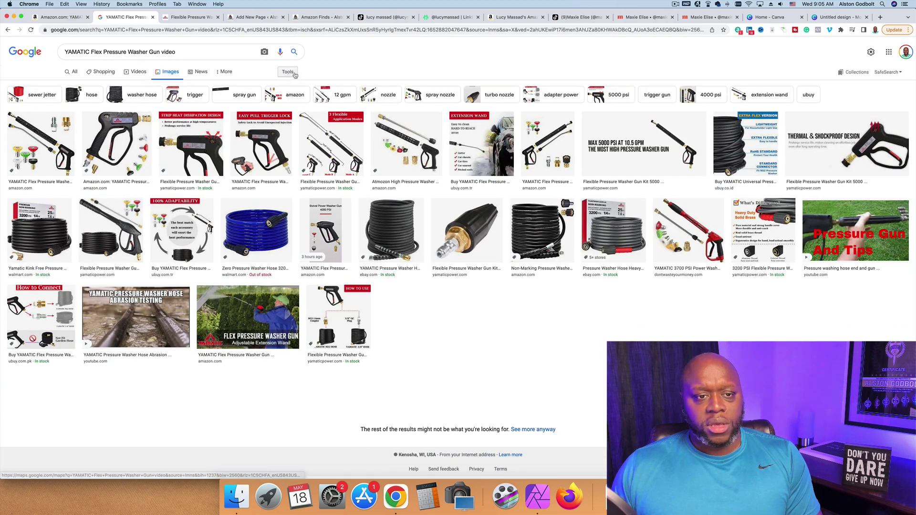
Step: Try the Creative Commons and the commercial licence filters on the image results, and reset the usage rights to All
left_click(289, 73)
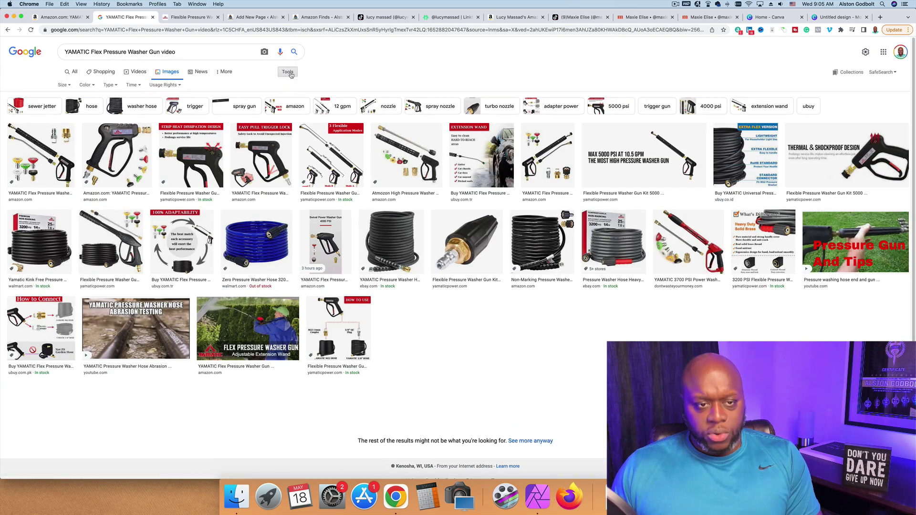
left_click(174, 89)
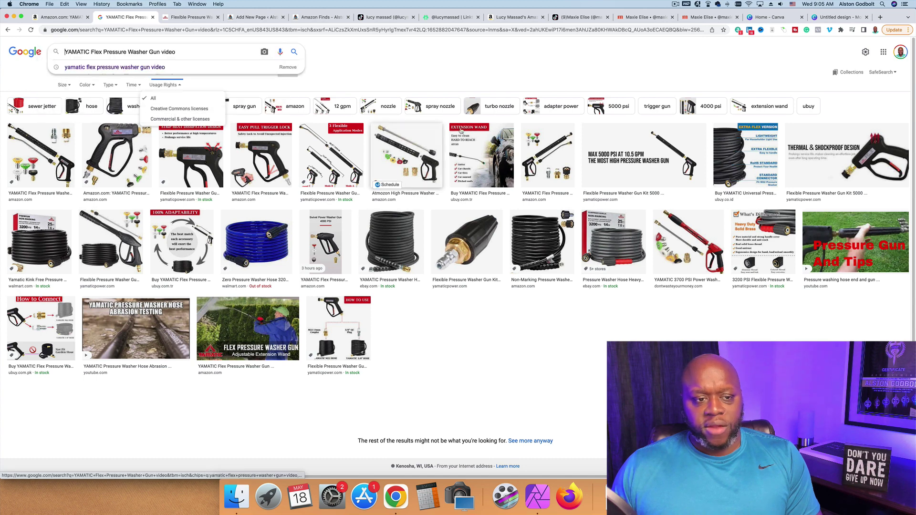
left_click(189, 109)
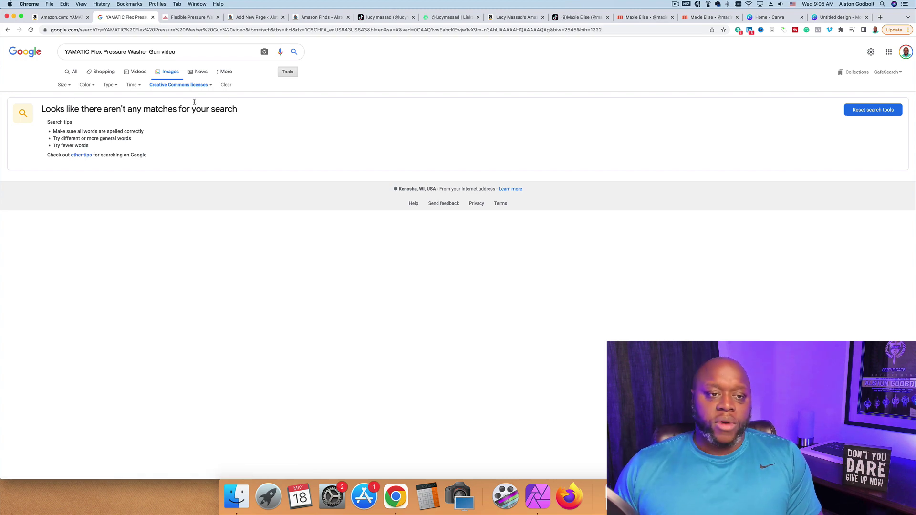
left_click(199, 86)
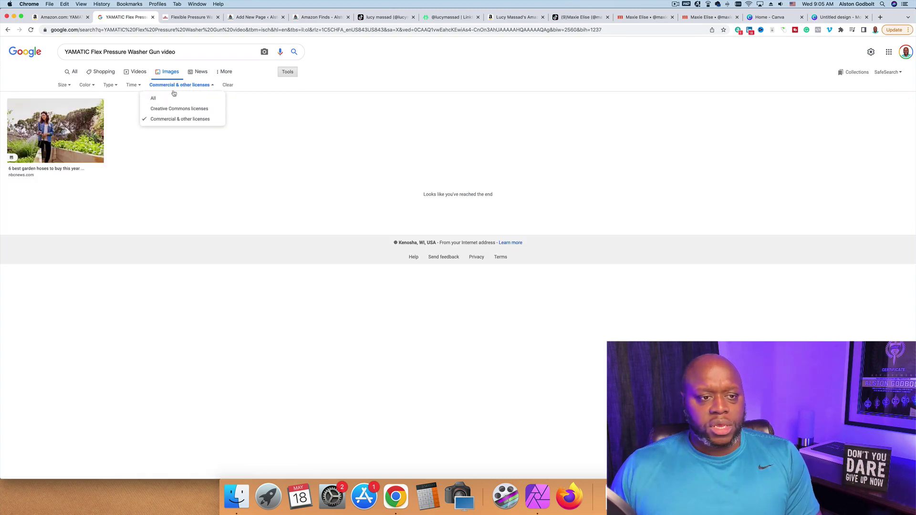
left_click(163, 97)
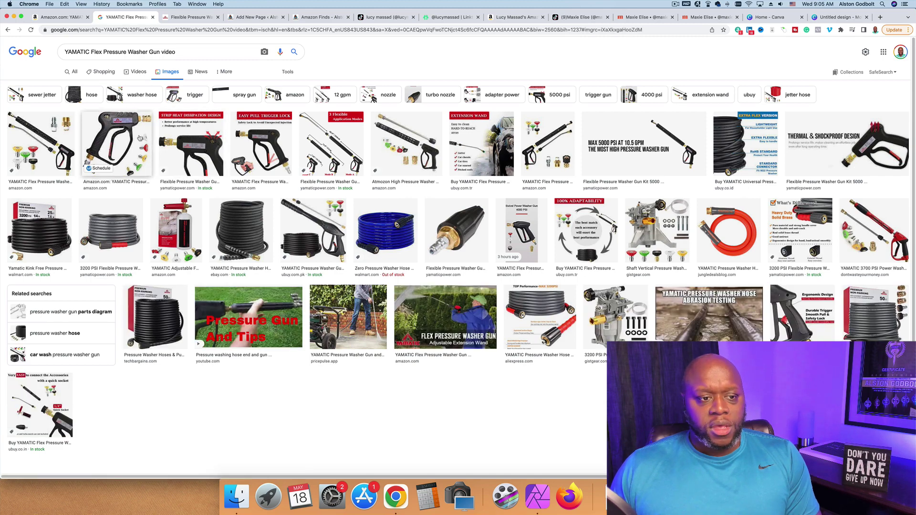
Step: Save the Amazon pressure washer gun image with spray nozzles to the Desktop as testtoo;.jpg
left_click(117, 143)
right_click(774, 125)
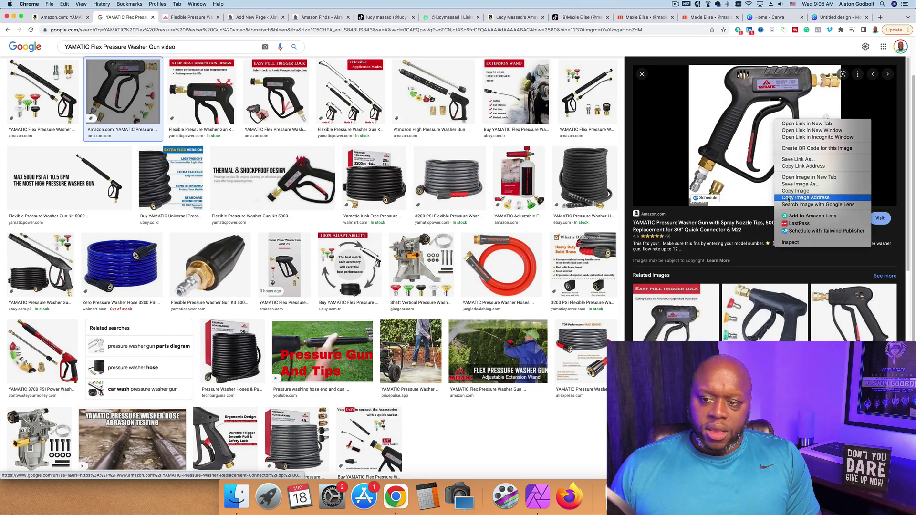
left_click(800, 184)
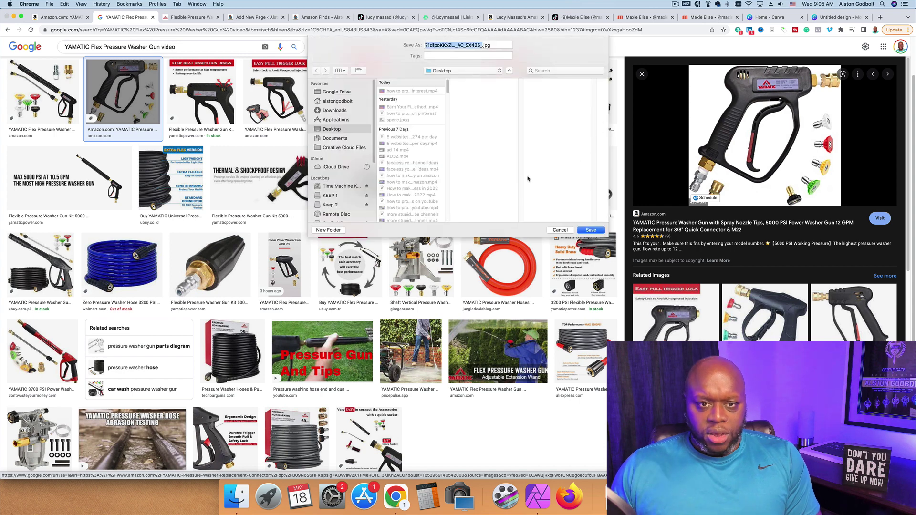
type("testtool")
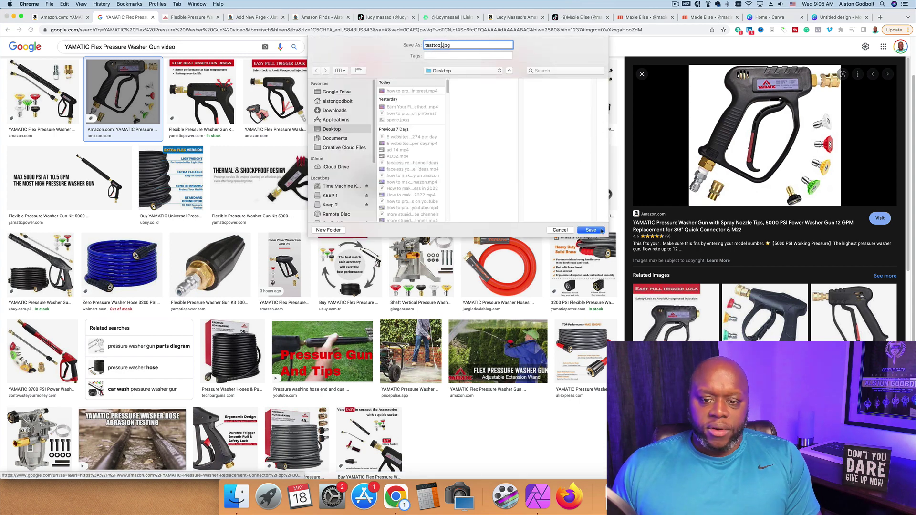
left_click(599, 231)
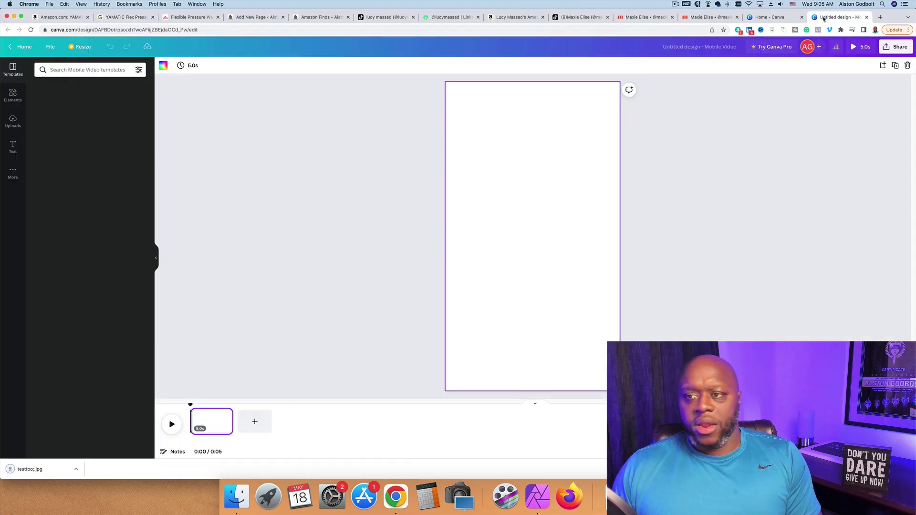
Step: Add the saved pressure washer gun image to the Canva Mobile Video page and enlarge it to the full page width
left_click(834, 17)
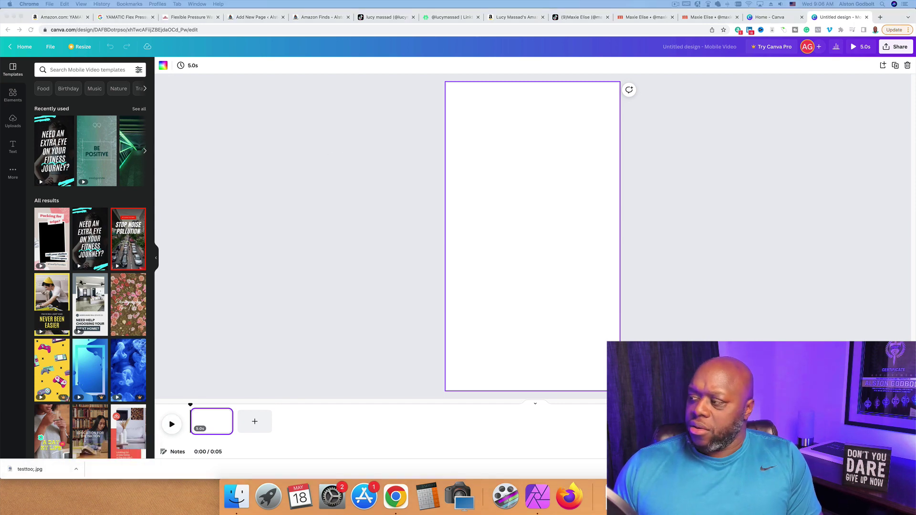
left_click_drag(477, 210, 486, 215)
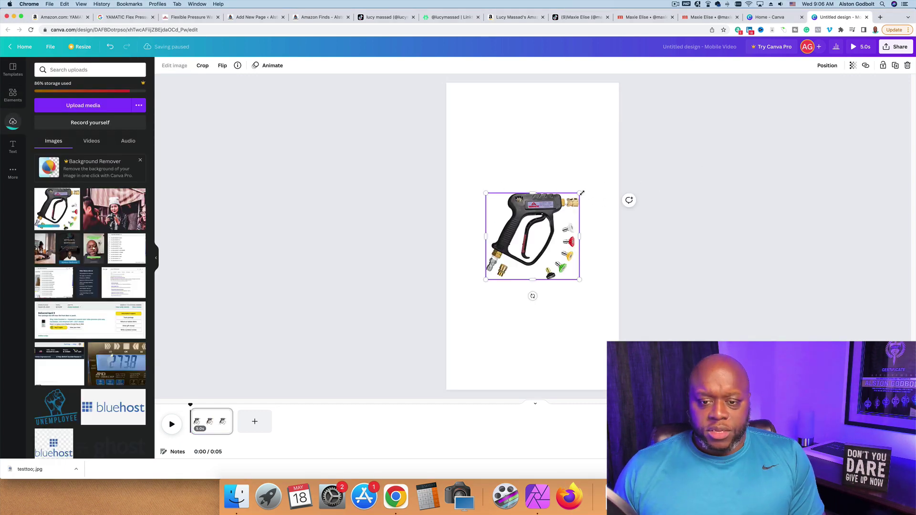
left_click_drag(581, 193, 620, 157)
left_click_drag(486, 279, 439, 307)
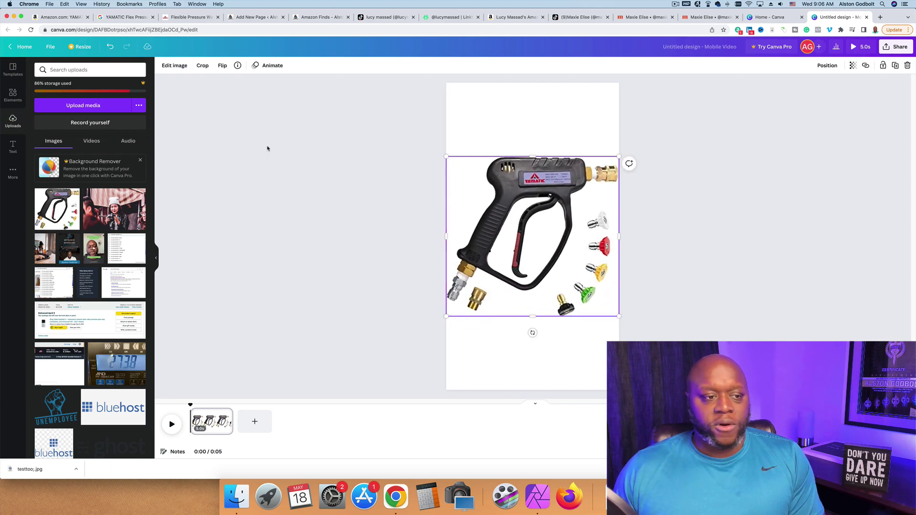
Step: Add a heading above the pressure washer gun image reading "Best Tool For Pressure Washing"
left_click(13, 148)
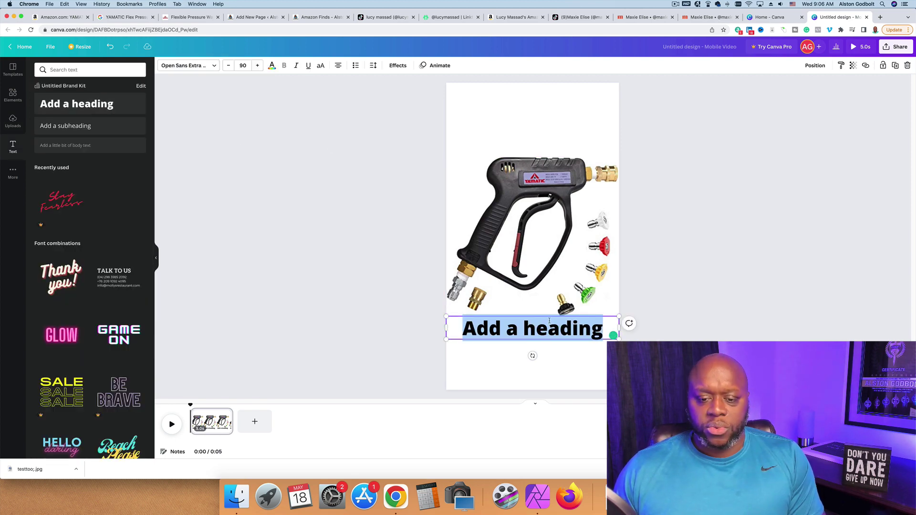
left_click_drag(551, 315, 549, 122)
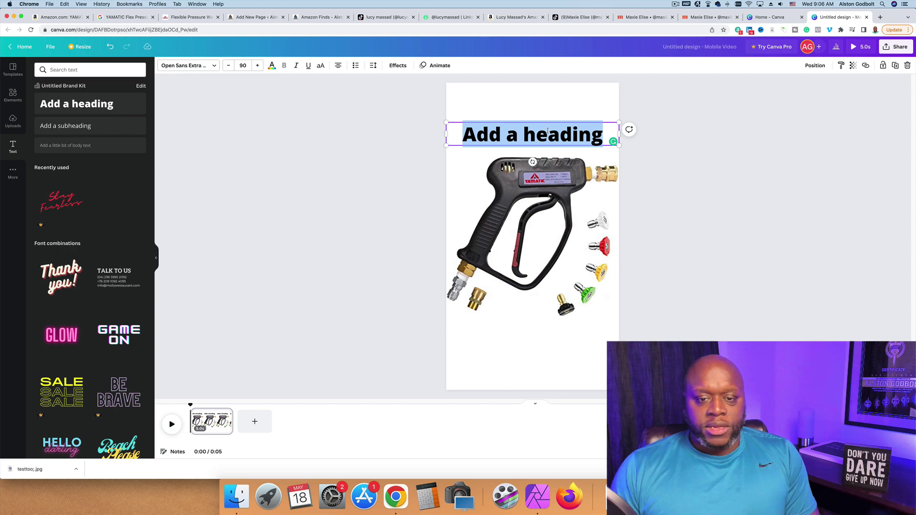
type("Best ")
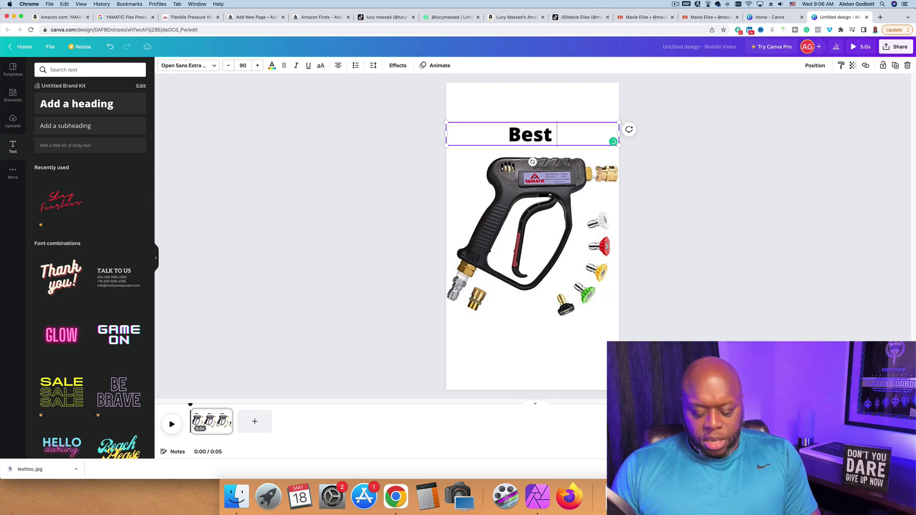
type("Tool F")
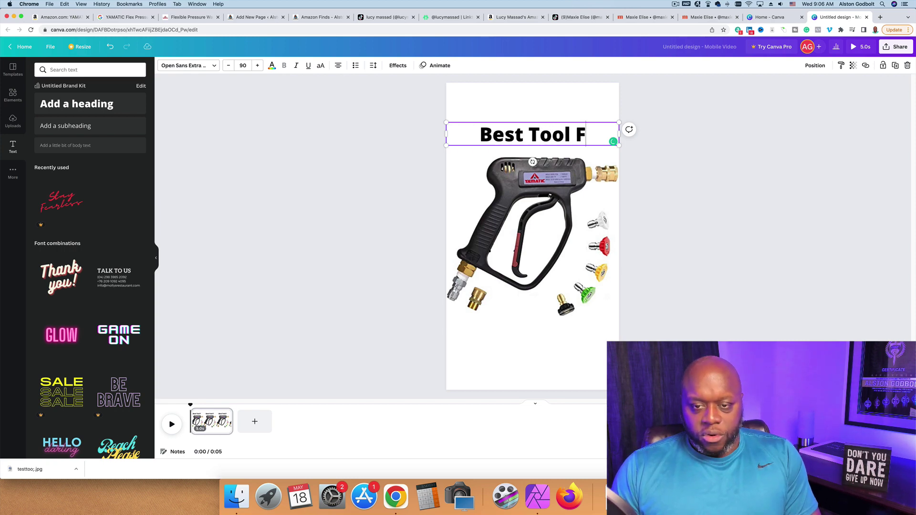
type("or Pre")
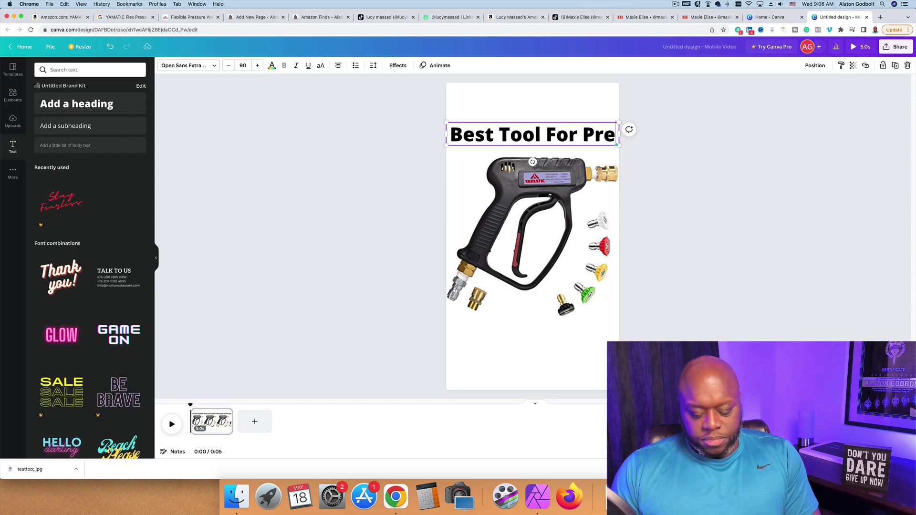
type("ssure W")
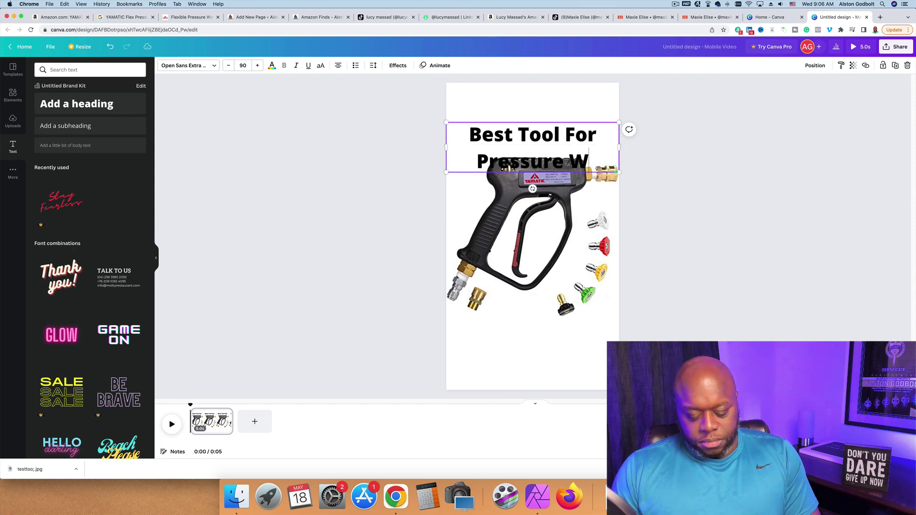
type("askh")
key("BackSpace")
key("BackSpace")
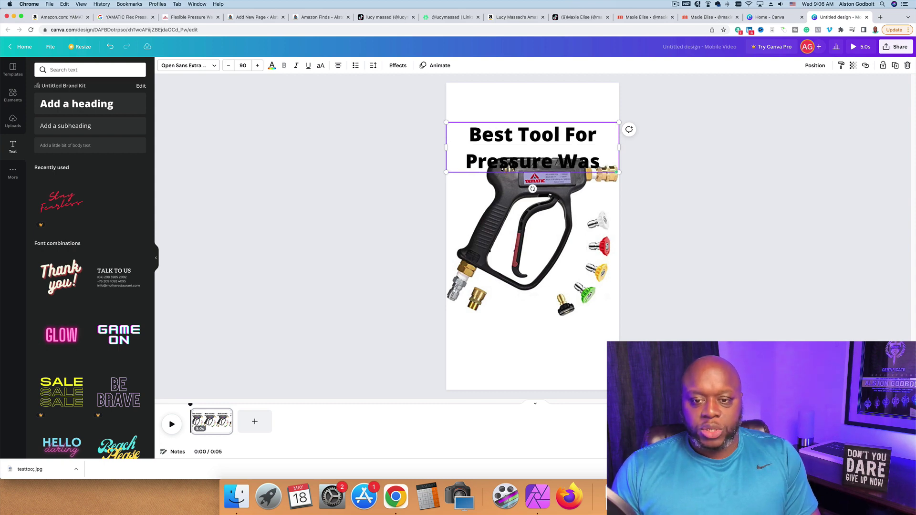
type("hing")
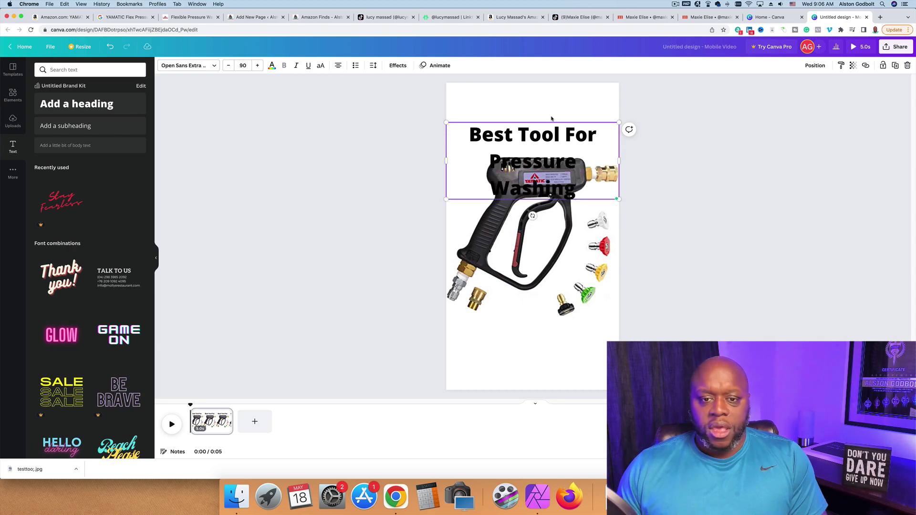
Step: Set the heading's font size to 69 and move it slightly up, clear of the pressure washer gun image
double_click(472, 140)
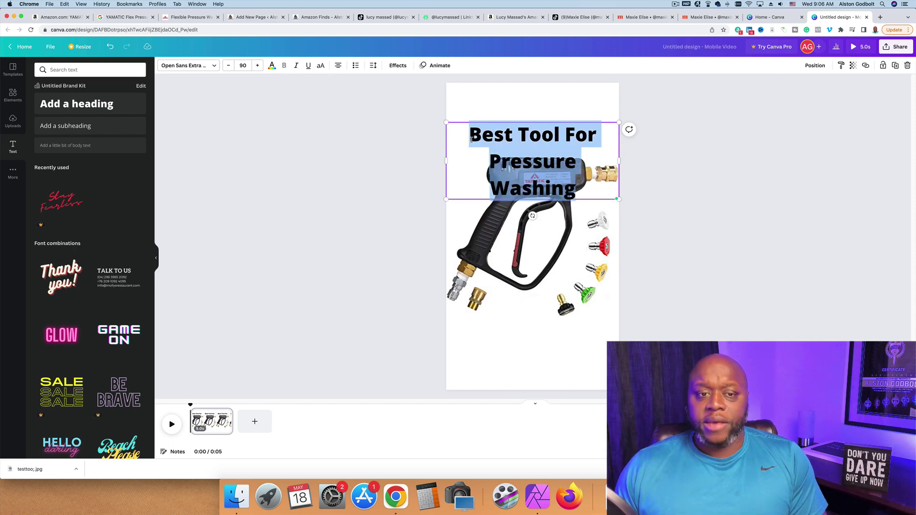
left_click(229, 66)
left_click(228, 66)
left_click(229, 66)
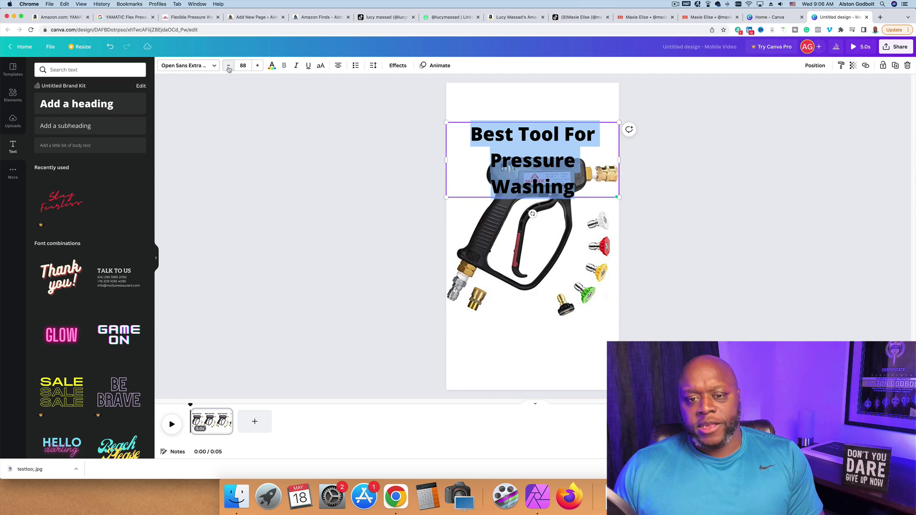
left_click(228, 66)
left_click(228, 66)
left_click(229, 66)
left_click(229, 66)
left_click(229, 66)
left_click(229, 66)
left_click(229, 65)
left_click(228, 66)
left_click(229, 66)
left_click(228, 66)
left_click(229, 66)
left_click(228, 65)
left_click(229, 66)
left_click(229, 66)
left_click(229, 65)
left_click(228, 66)
left_click(228, 66)
left_click(228, 66)
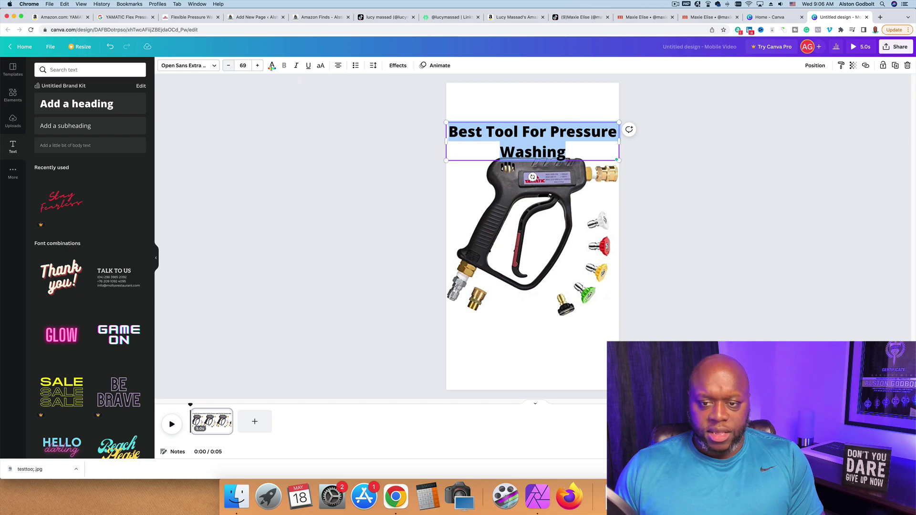
left_click(720, 205)
left_click_drag(553, 148, 553, 137)
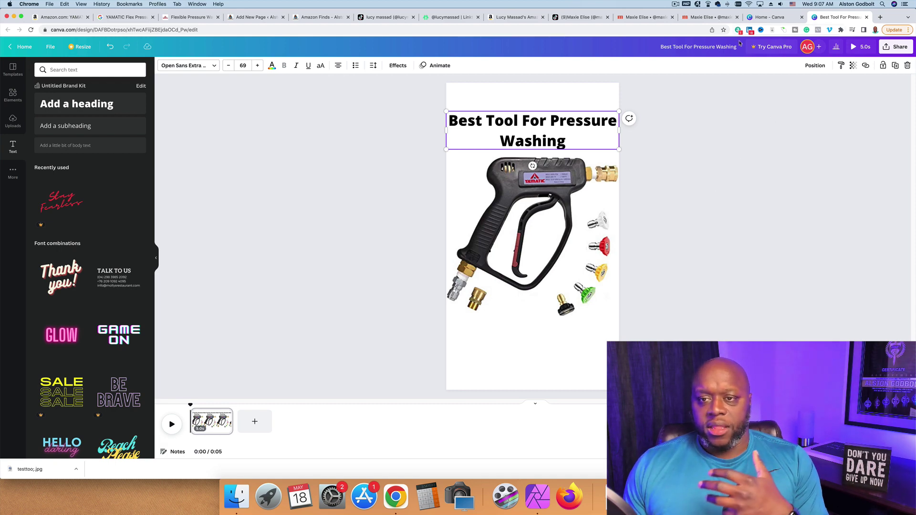
Step: Review the product-finds creator's TikTok profile, then open your own profile and examine the text layout of the "You're Marketing Wrong" video
left_click(582, 17)
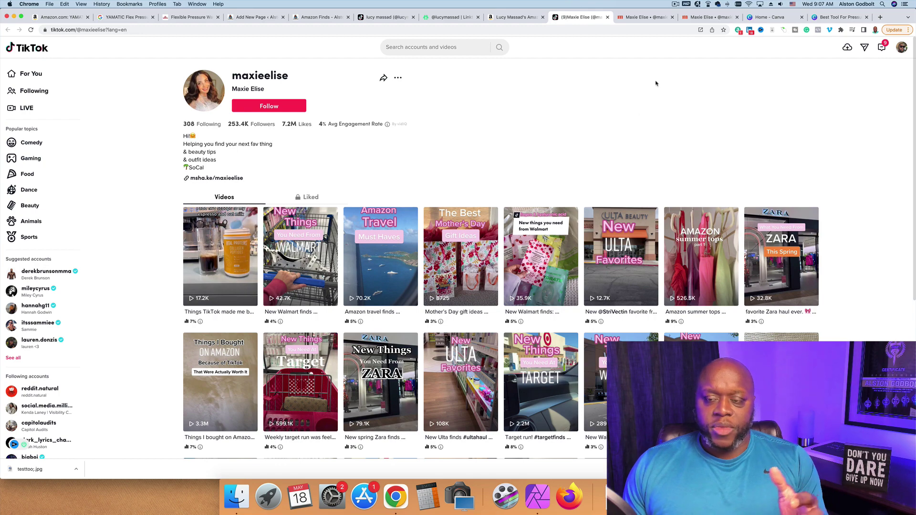
left_click(824, 19)
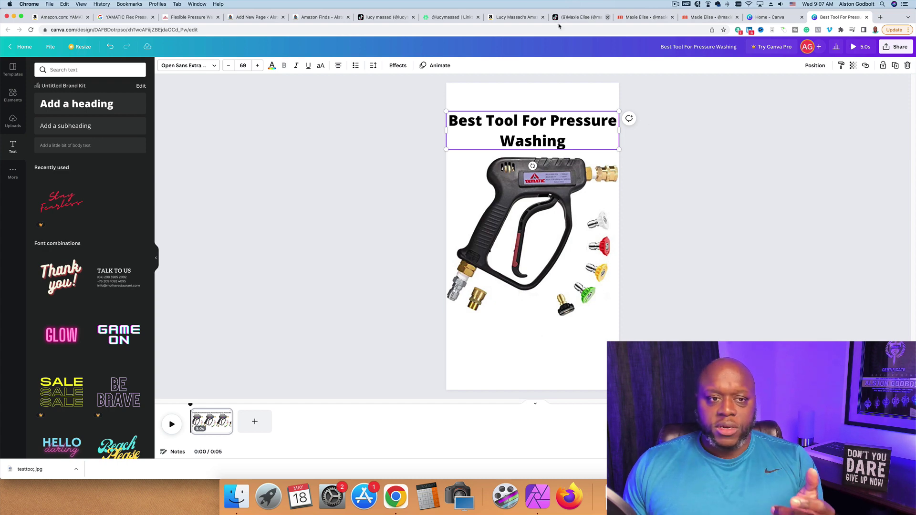
left_click(371, 19)
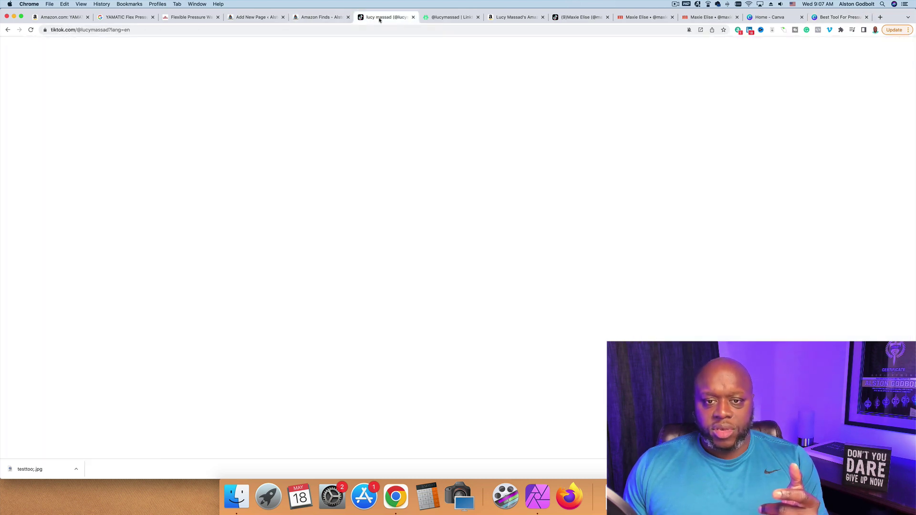
mouse_move(900, 48)
left_click(876, 70)
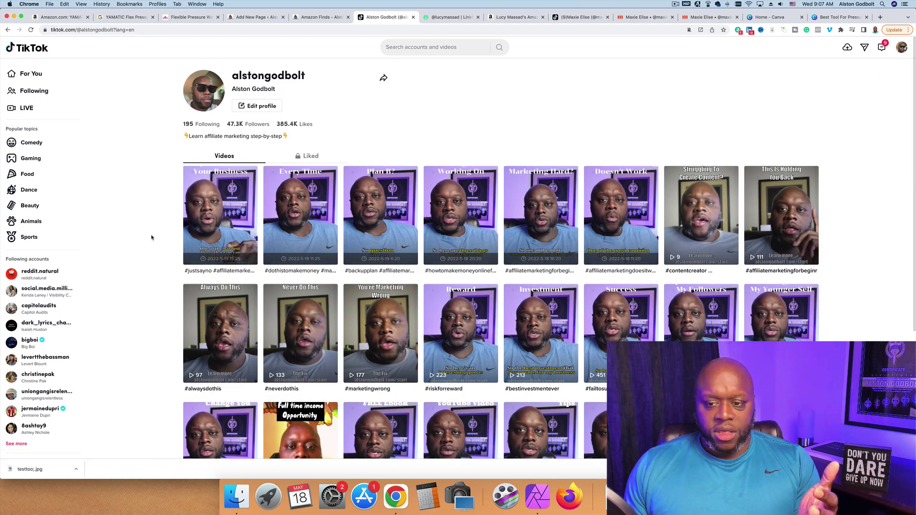
left_click(381, 358)
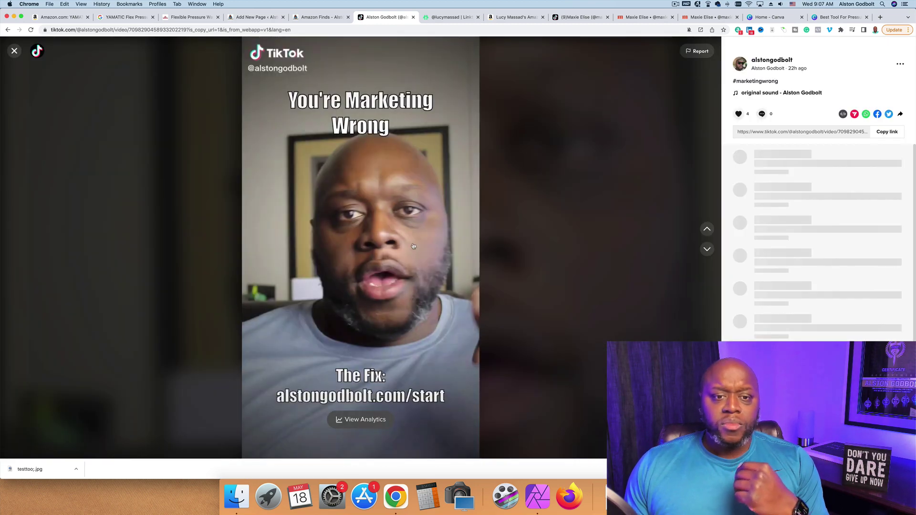
key("XF86AudioMute")
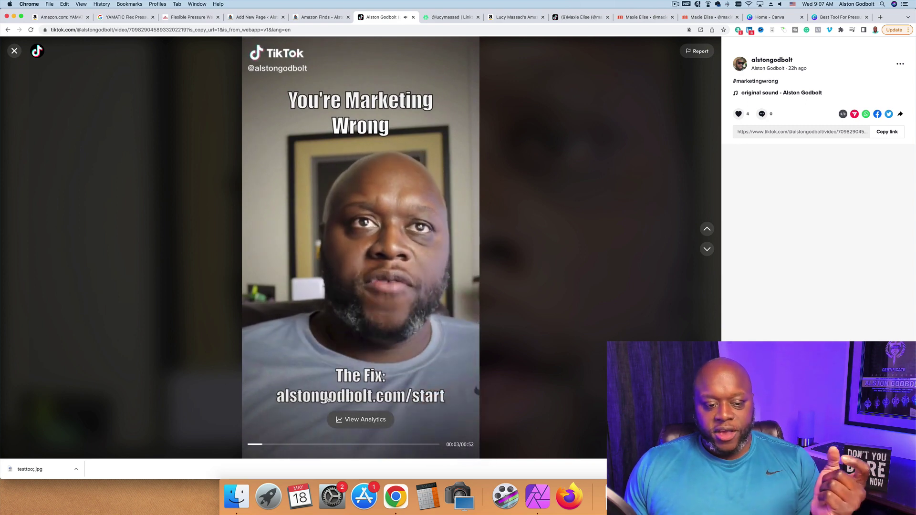
left_click(370, 271)
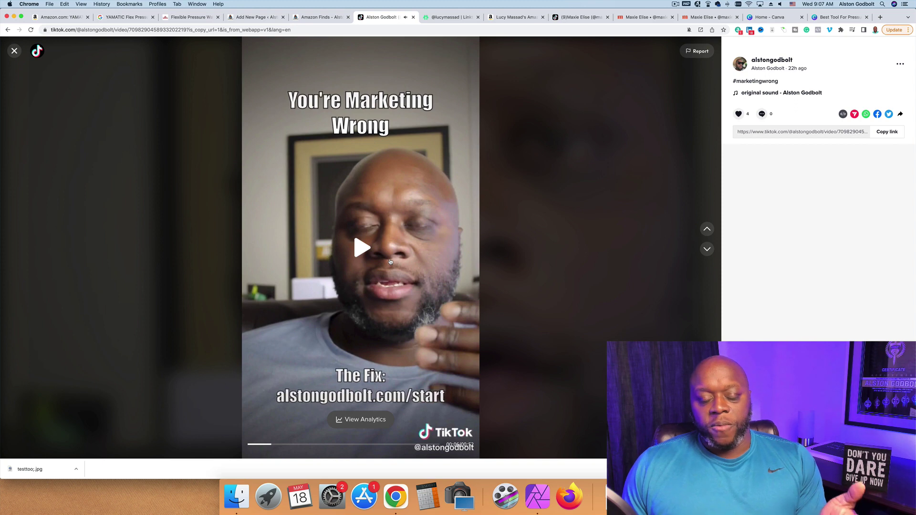
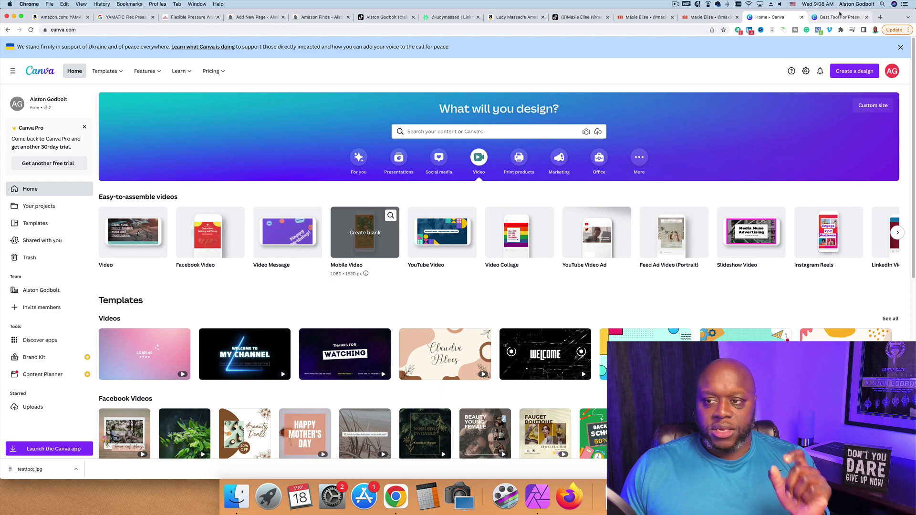
left_click(840, 18)
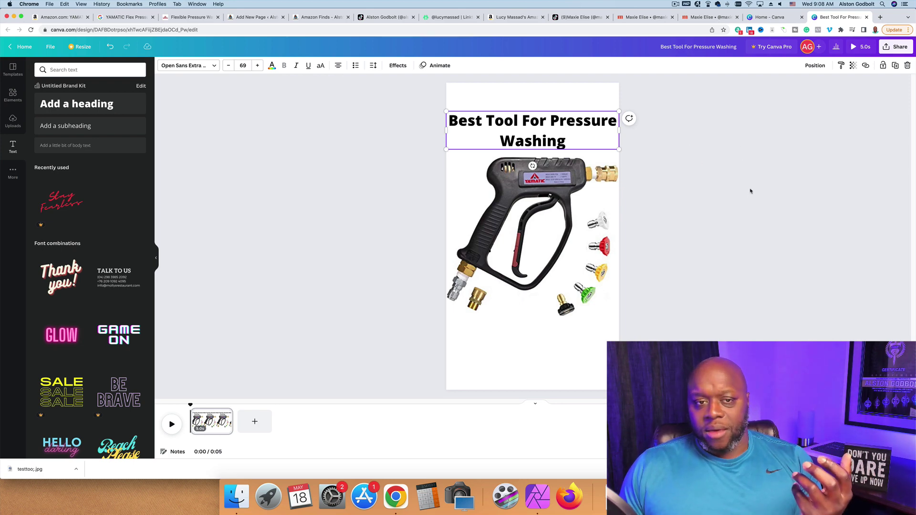
left_click(386, 17)
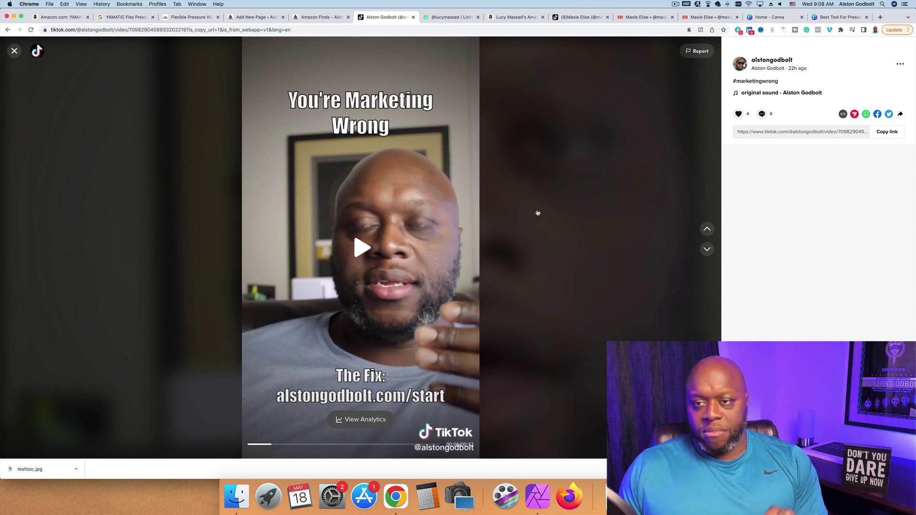
Step: Return to the Canva design, duplicate the heading and place the copy below the pressure washer gun image
left_click(846, 17)
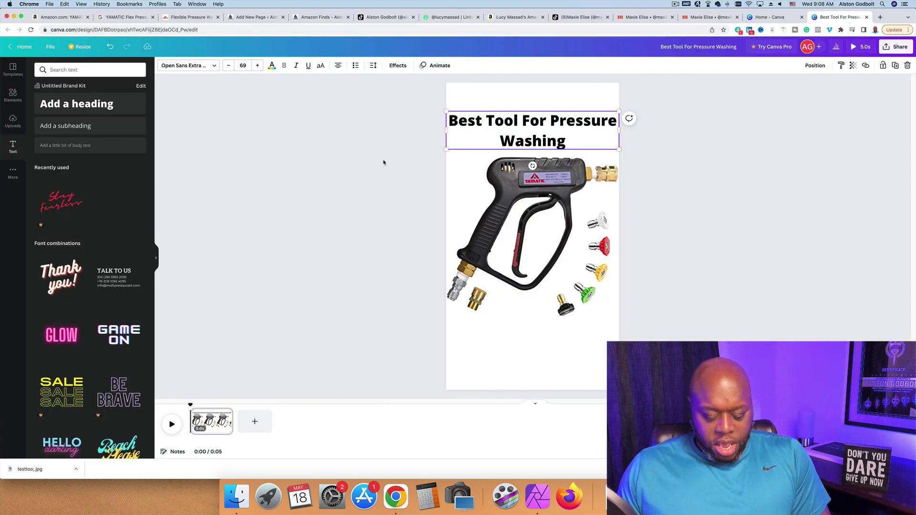
key("super+d")
left_click_drag(540, 134, 449, 330)
Step: Replace the lower heading's text with the creator's personal web address ending in ".com/pressure"
key("shift+Left")
key("shift+Left")
key("shift+Left")
key("shift+Left")
key("shift+Left")
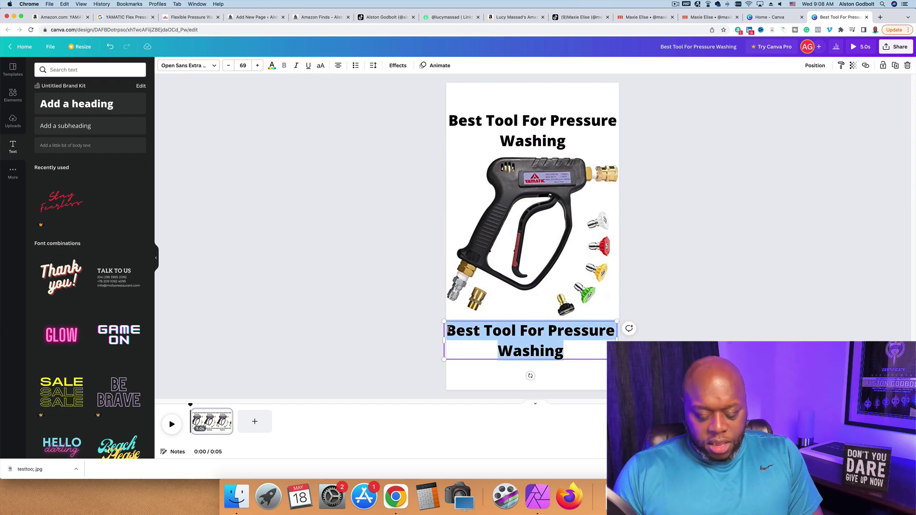
key("BackSpace")
type("al")
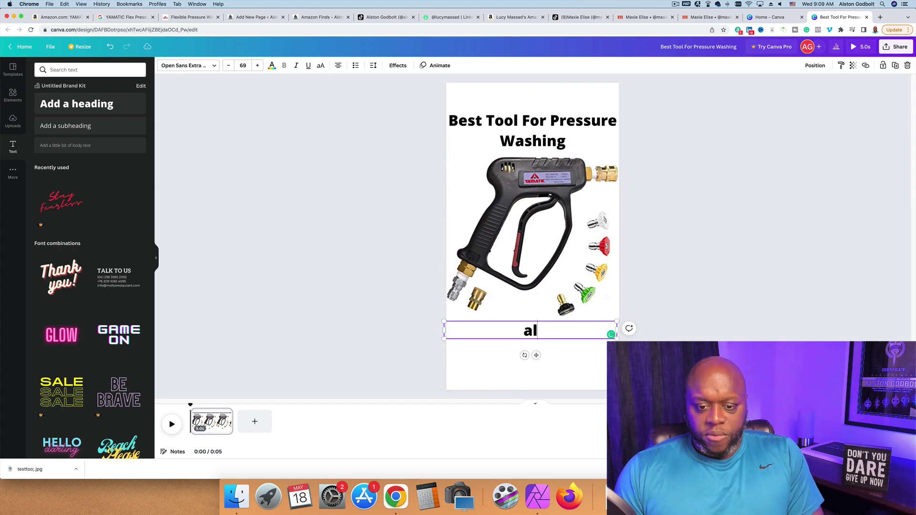
type("stongodbot")
key("BackSpace")
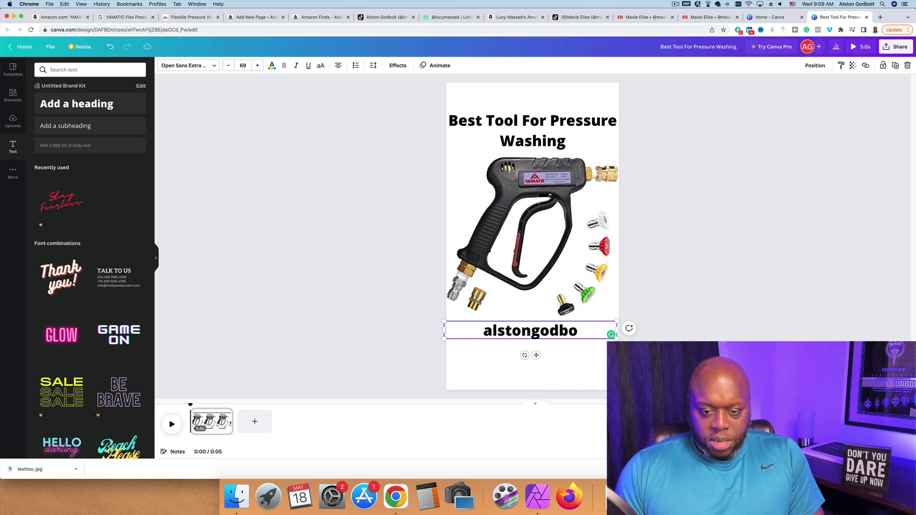
type("lt.com")
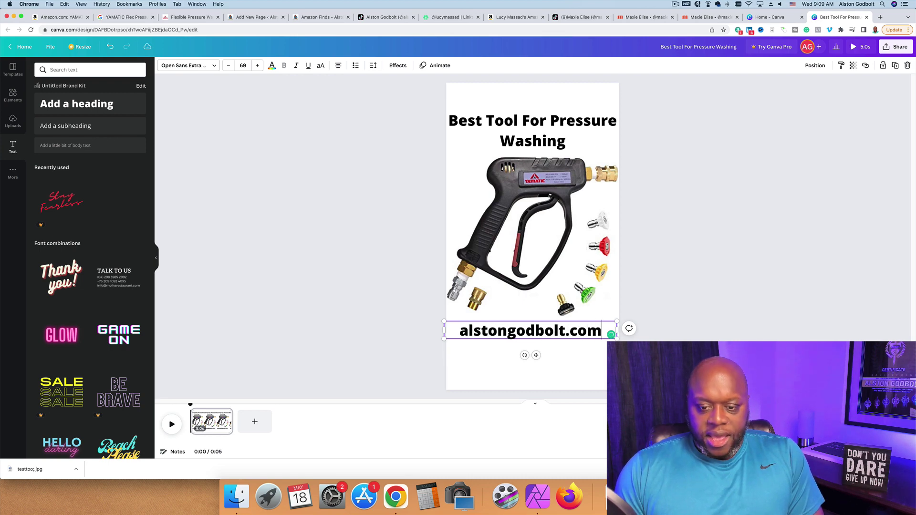
type("/")
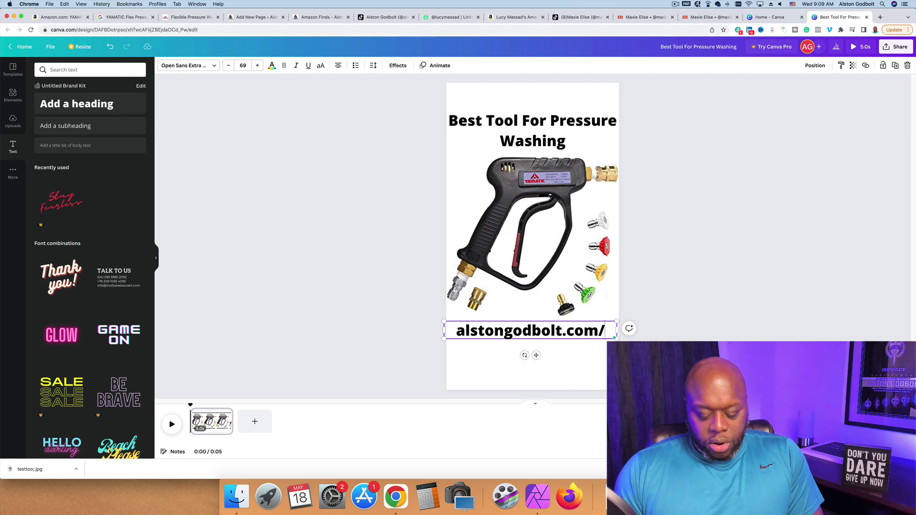
type("pressure")
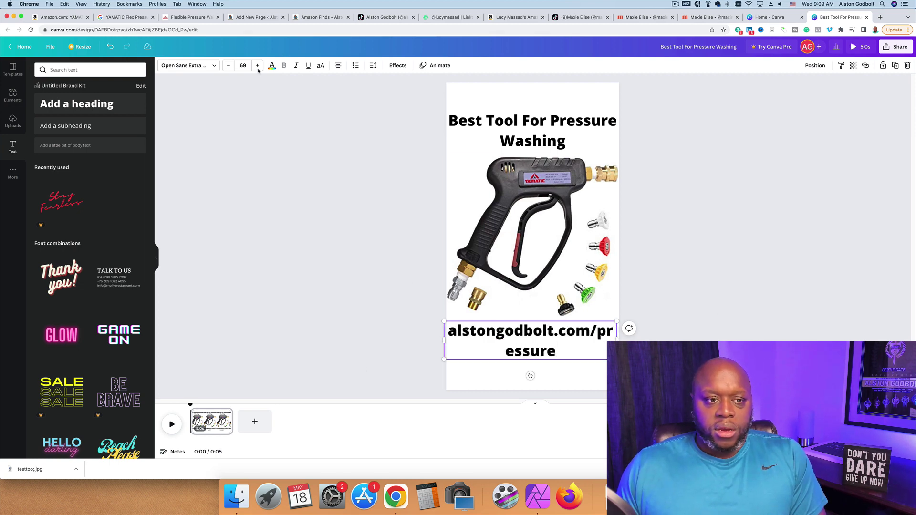
Step: Reduce the web address text below the image to font size 49 so it fits on one line
left_click(232, 70)
left_click(232, 70)
left_click(228, 66)
left_click(228, 66)
left_click(228, 65)
left_click(228, 66)
left_click(228, 66)
left_click(228, 66)
left_click(229, 66)
left_click(229, 66)
double_click(228, 66)
double_click(228, 65)
double_click(228, 66)
left_click(229, 66)
left_click(228, 65)
left_click(228, 66)
left_click(709, 319)
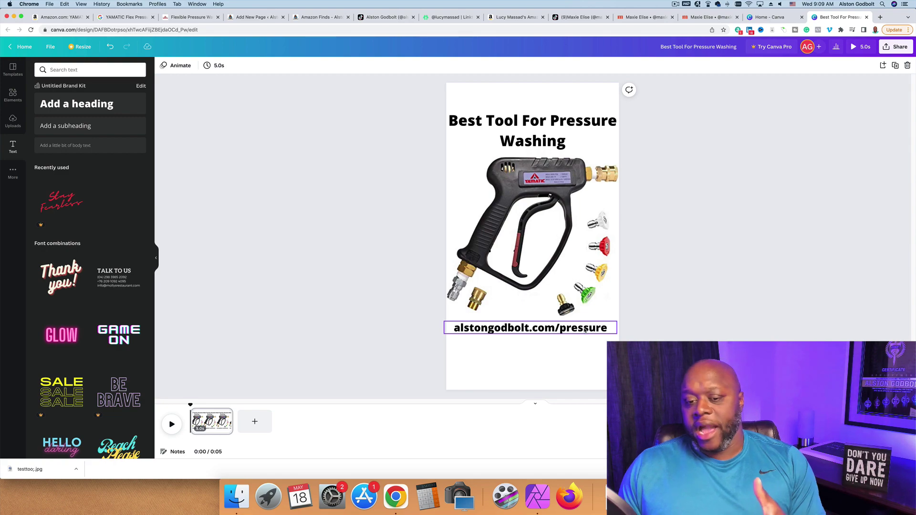
Step: Switch to the Amazon listing for the YAMATIC Flex Pressure Washer Gun and examine its product details and bundle offers
left_click(61, 20)
scroll(540, 263, "down", 8)
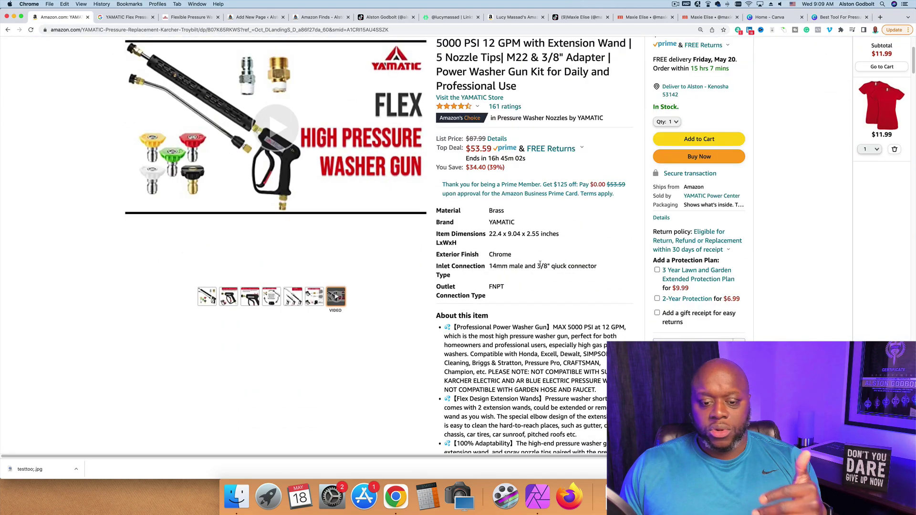
scroll(540, 262, "down", 10)
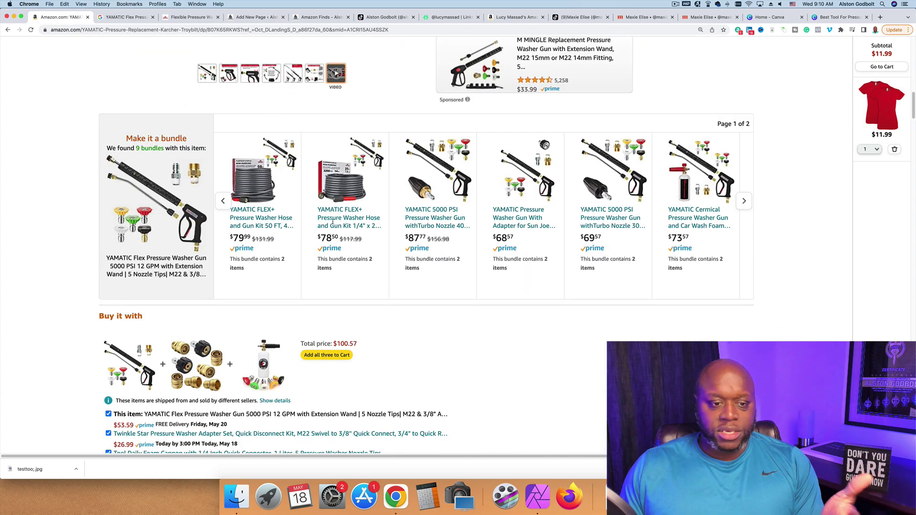
Step: Return to the Canva design and change the ending of the web address from "pressure" to "hose"
left_click(828, 17)
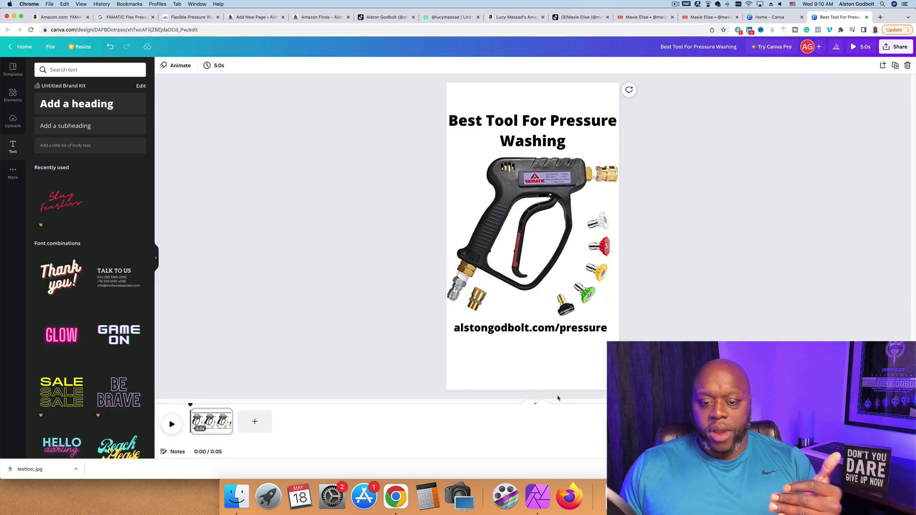
left_click(581, 329)
double_click(583, 329)
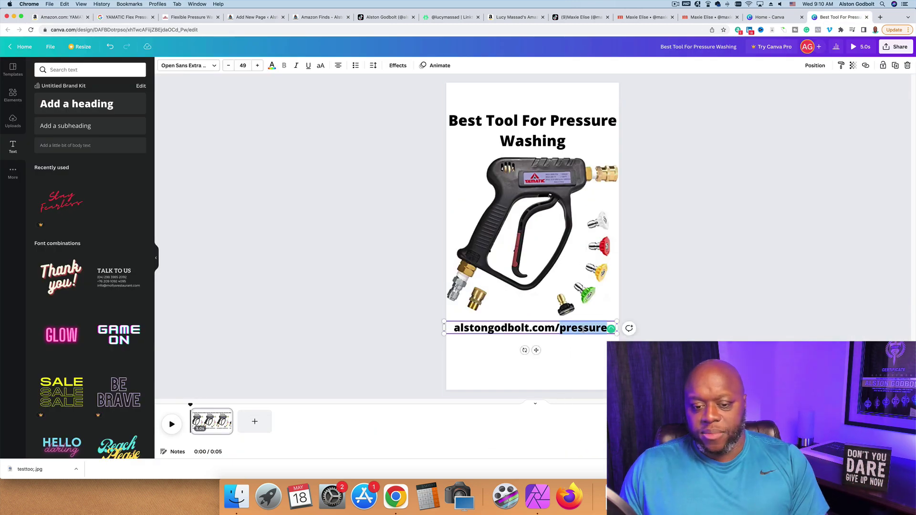
type("hose")
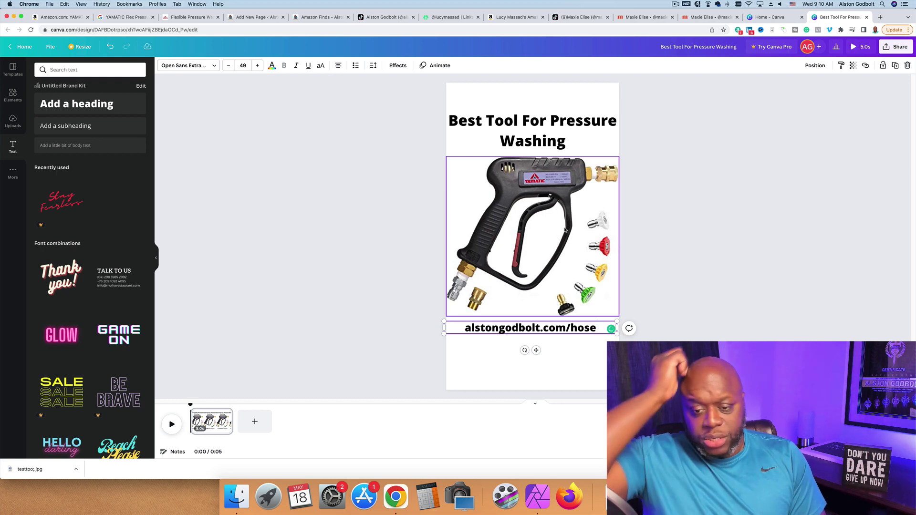
Step: Remove "hose" from the end of the web address and check the Amazon Finds page preview before returning to the design
key("BackSpace")
key("BackSpace")
key("BackSpace")
key("BackSpace")
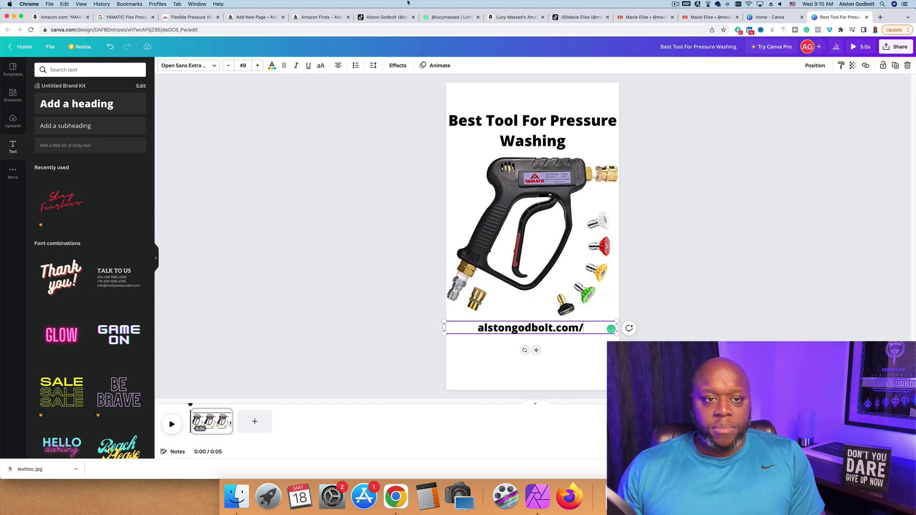
left_click(310, 18)
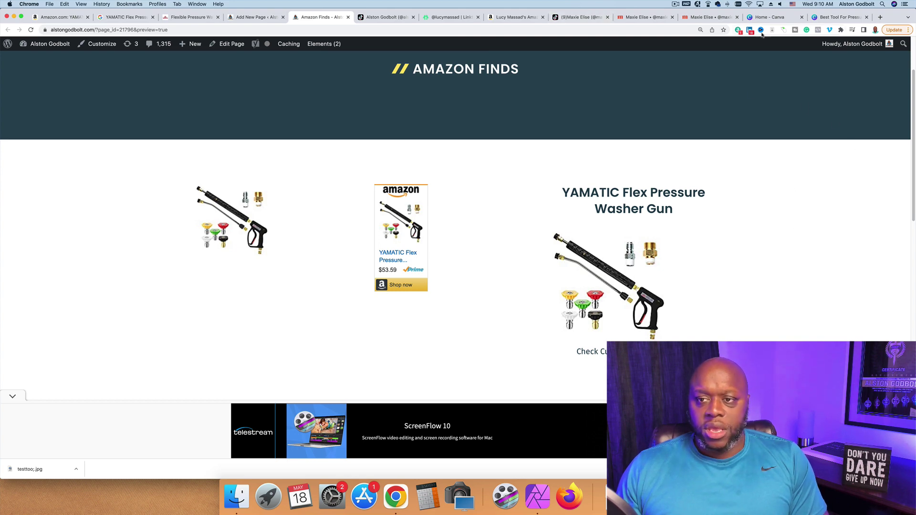
left_click(849, 17)
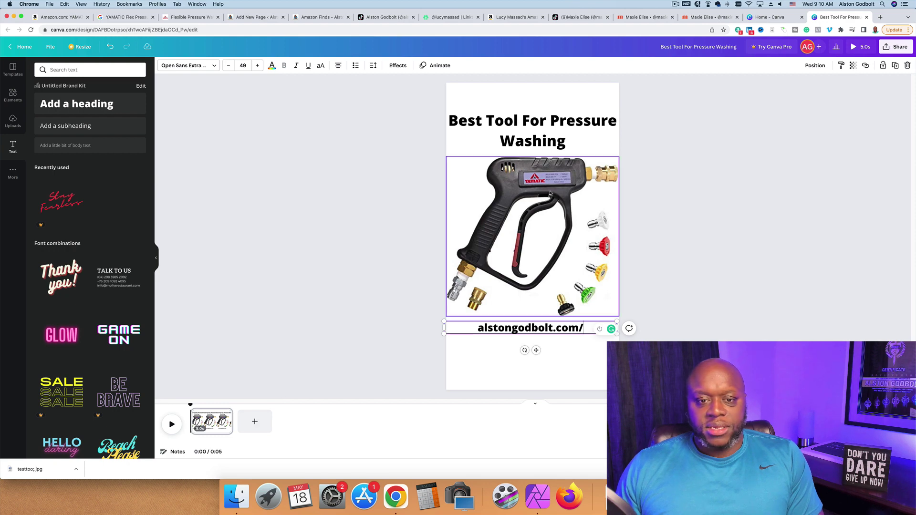
Step: Apply the Pan photo animation to the pressure washer gun image and look at the design's sharing options
left_click(576, 202)
left_click(275, 65)
left_click(90, 114)
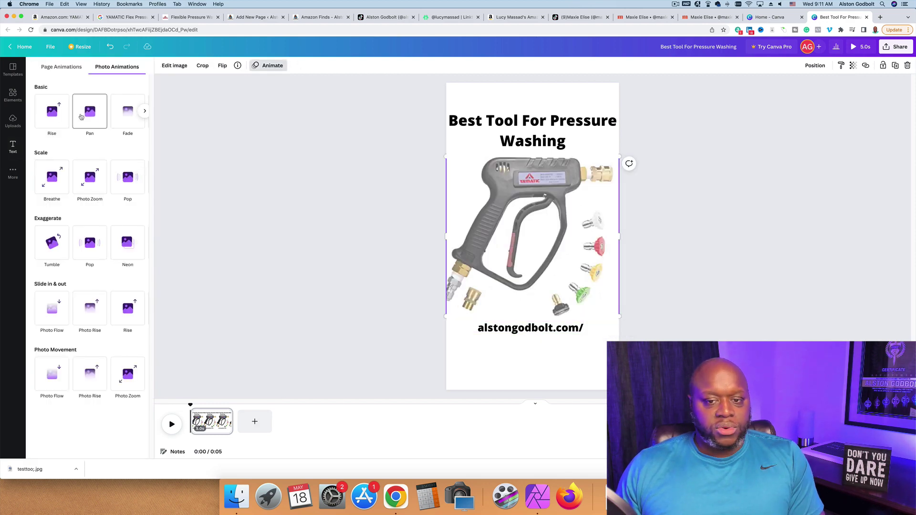
left_click(750, 205)
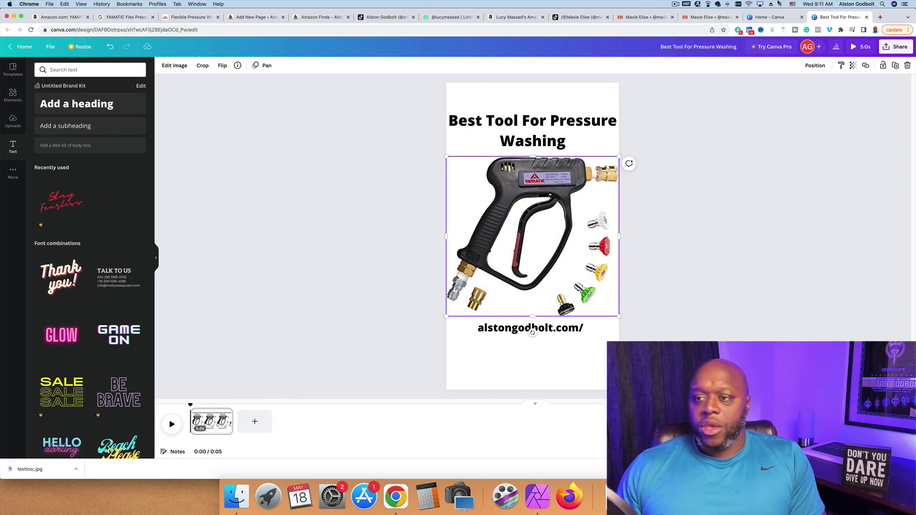
left_click(889, 48)
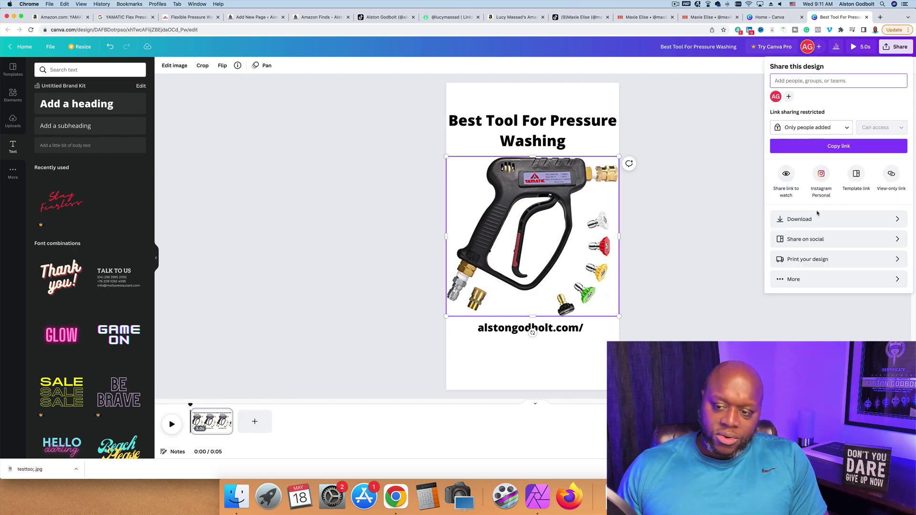
left_click(680, 213)
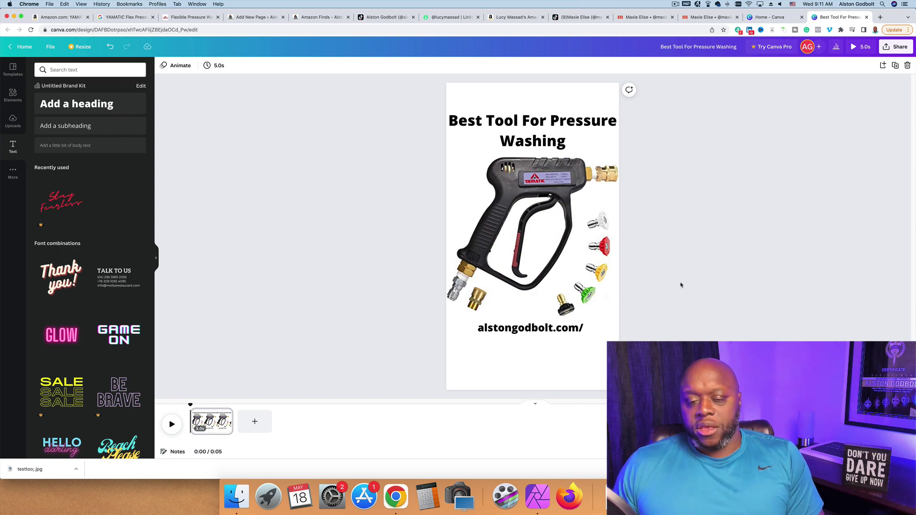
Step: Try "pressure" as the ending of the web address below the product image
left_click(588, 329)
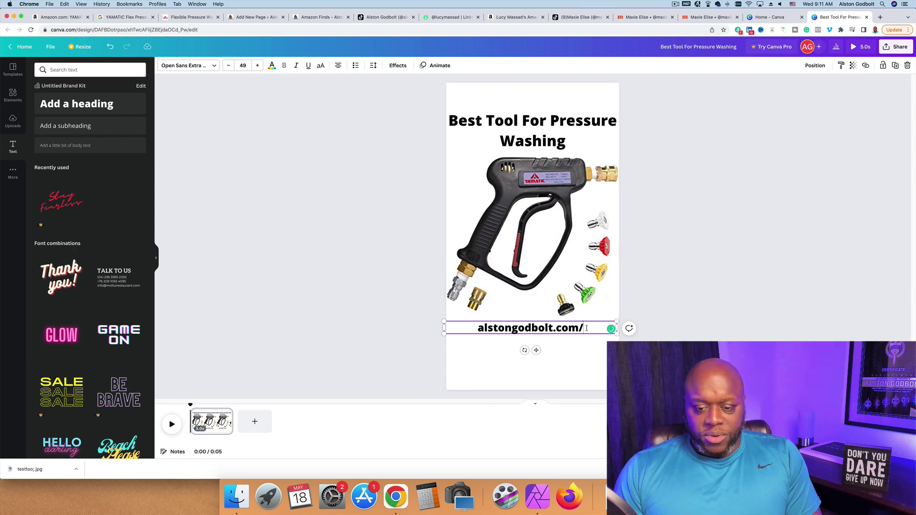
type("presure")
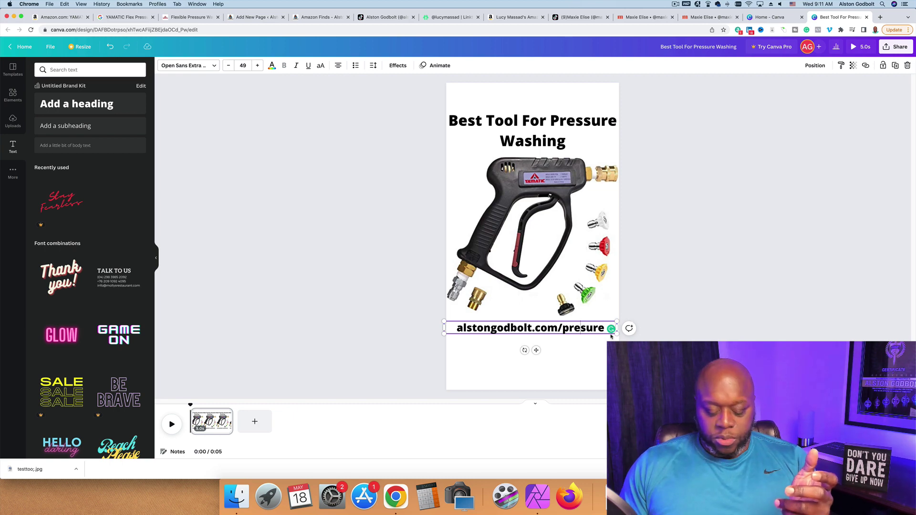
type("s")
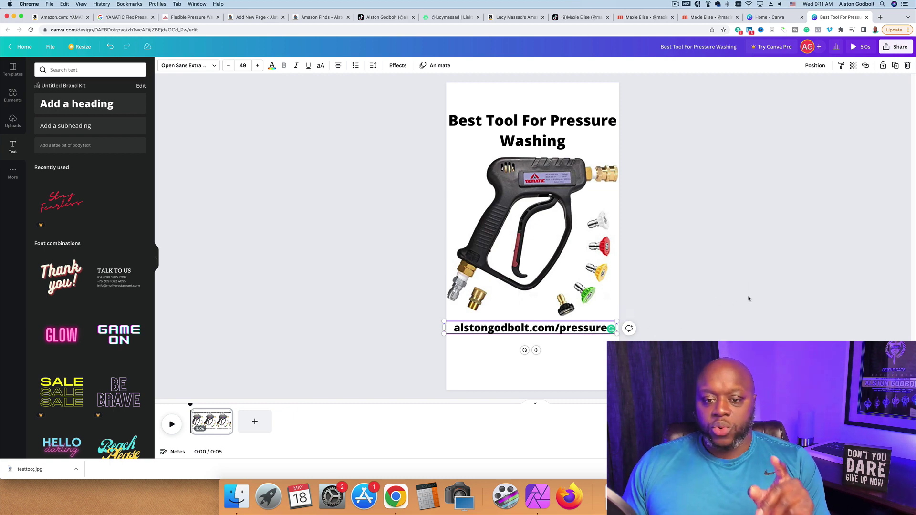
left_click(733, 307)
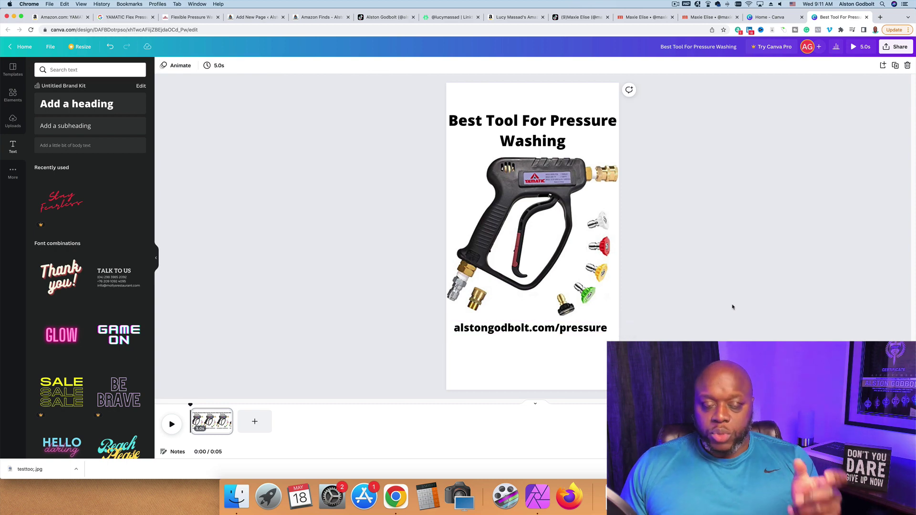
Step: Remove "pressure" from the web address so that it ends in ".com/"
left_click(585, 327)
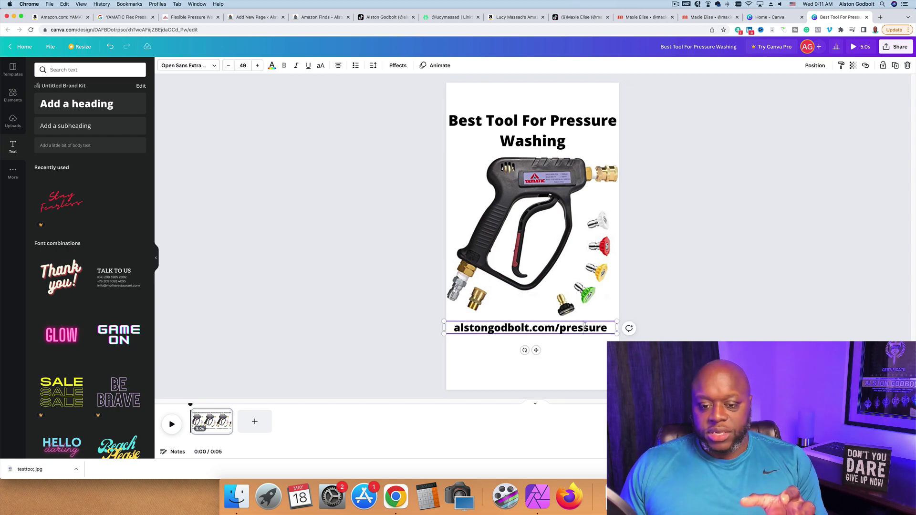
double_click(585, 327)
key("BackSpace")
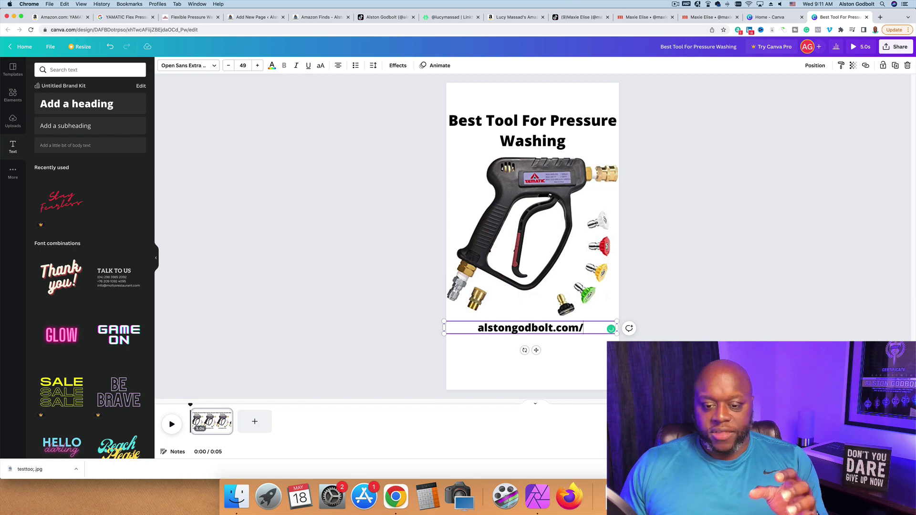
left_click(736, 294)
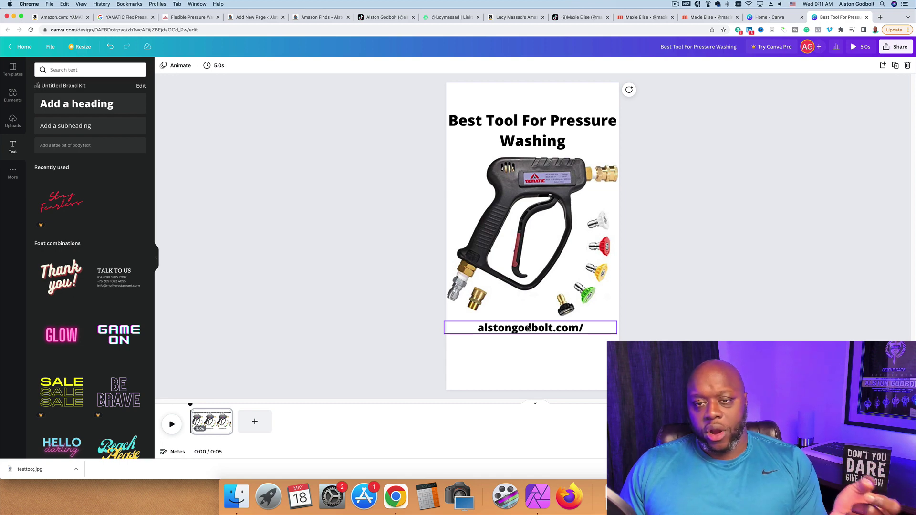
Step: View the creator's own TikTok profile and examine the Amazon Finds page preview with its product layouts and title
left_click(380, 21)
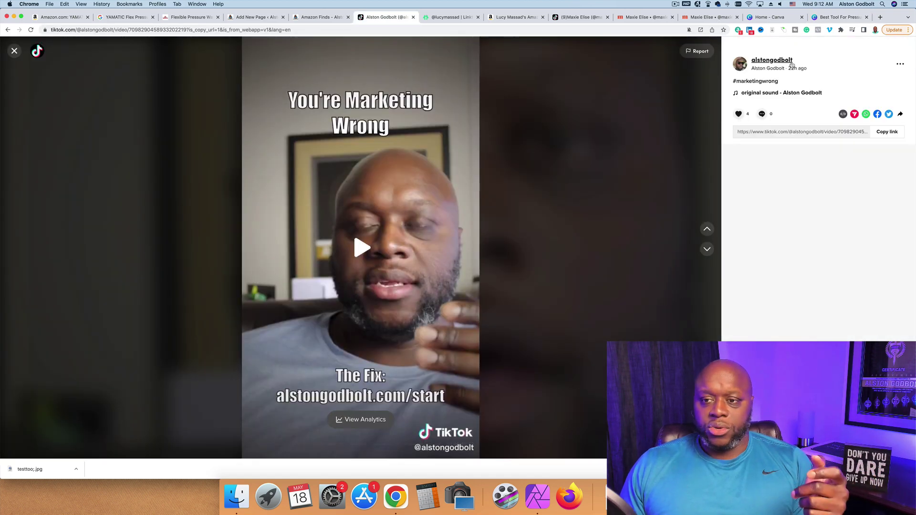
left_click(767, 61)
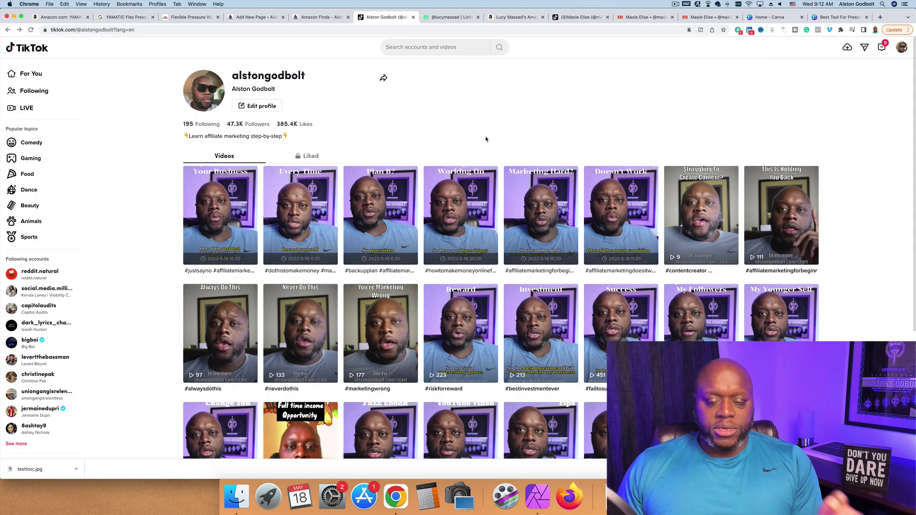
left_click(316, 18)
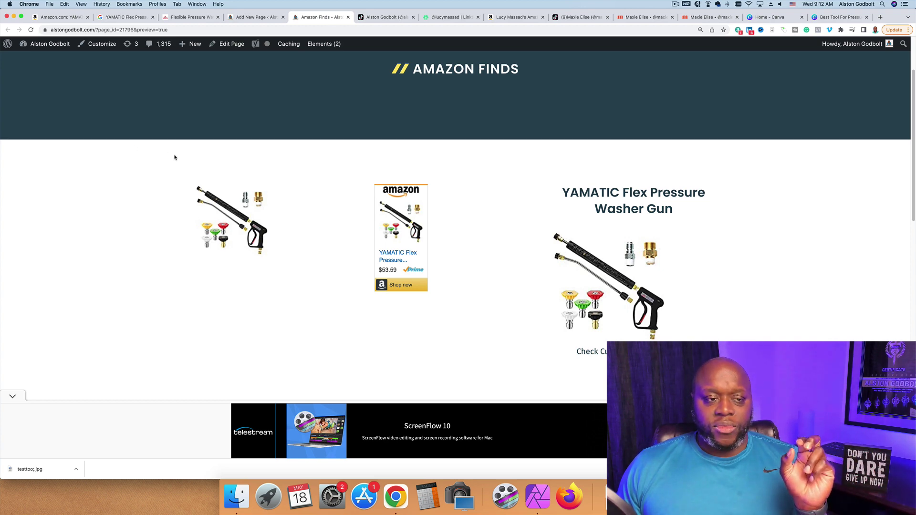
mouse_move(658, 235)
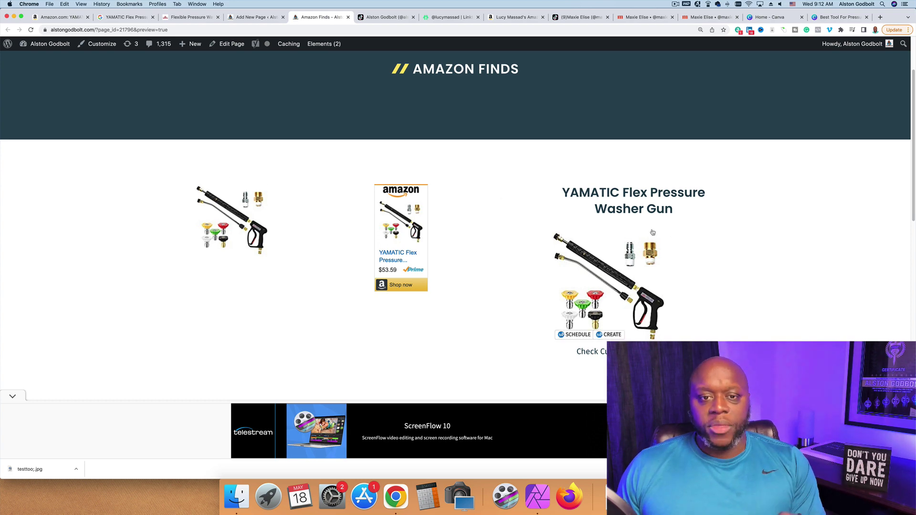
left_click_drag(414, 70, 525, 71)
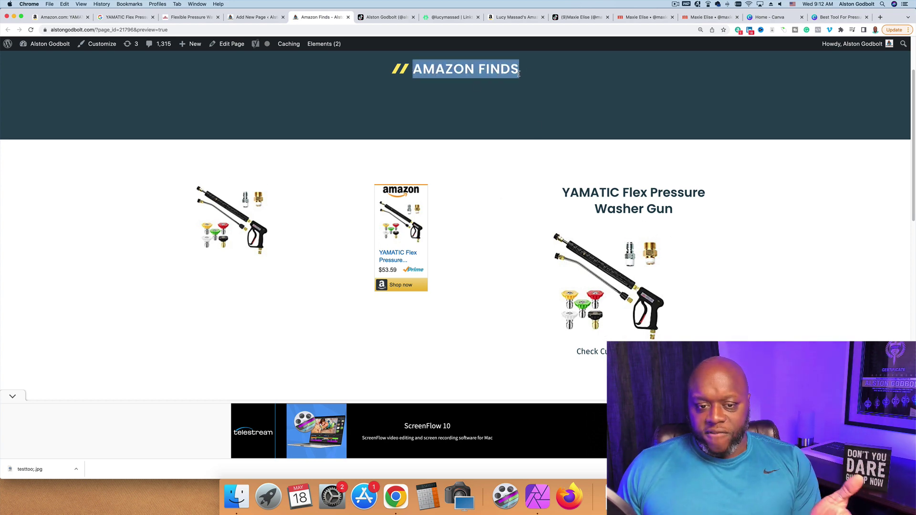
Step: Switch to the WordPress page editor and add a 33 / 33 / 33 Columns block below the existing product columns
left_click(256, 18)
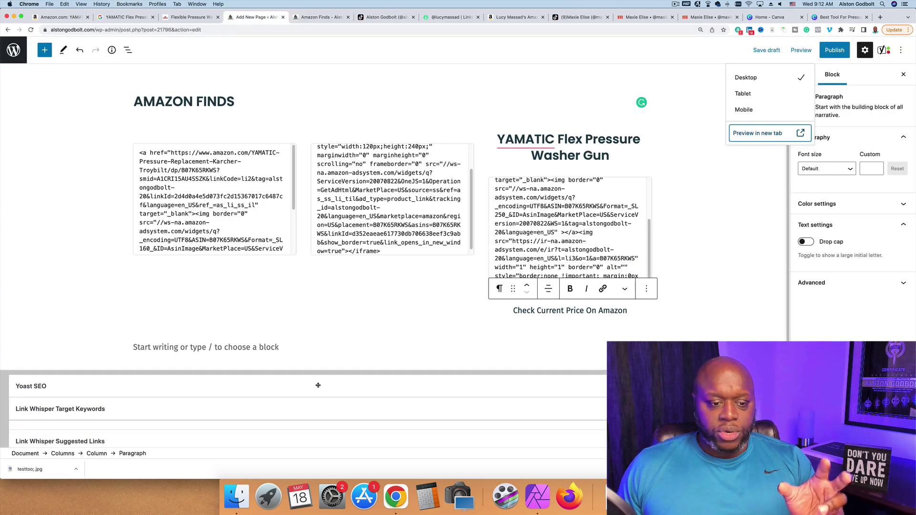
left_click(392, 335)
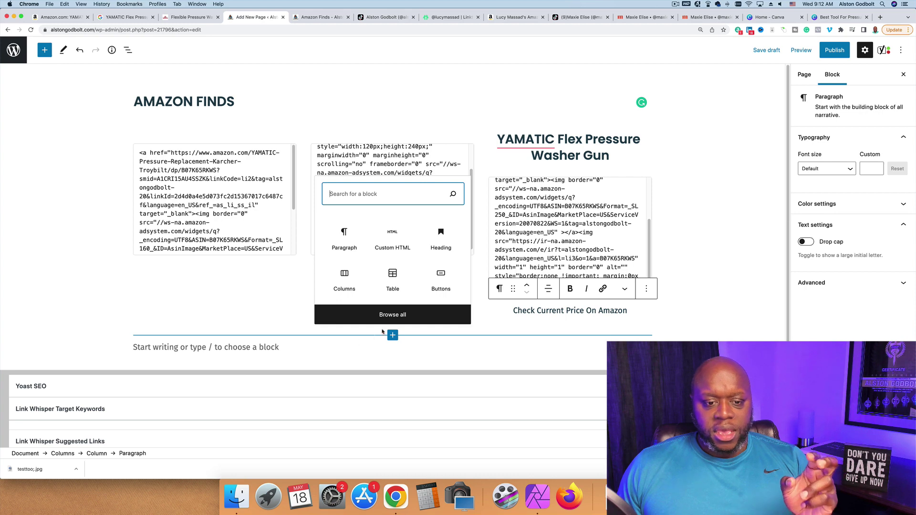
left_click(343, 275)
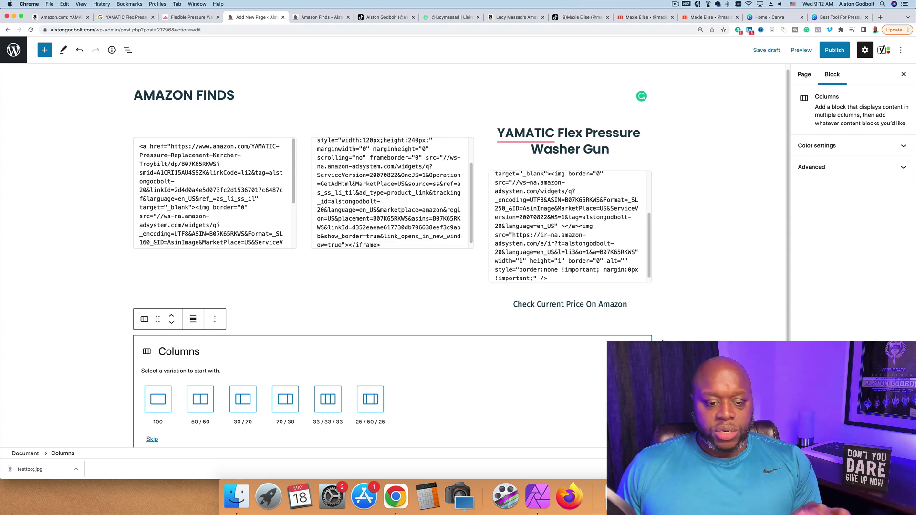
left_click(319, 405)
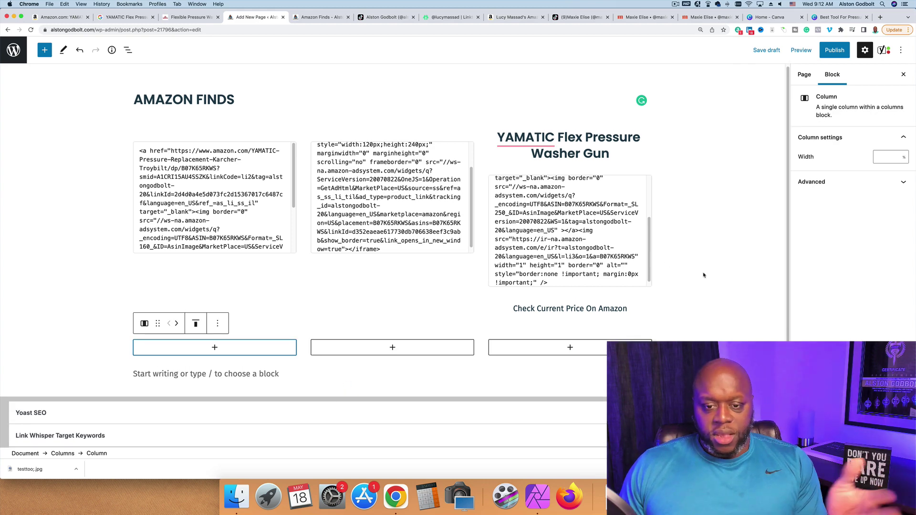
scroll(704, 276, "down", 2)
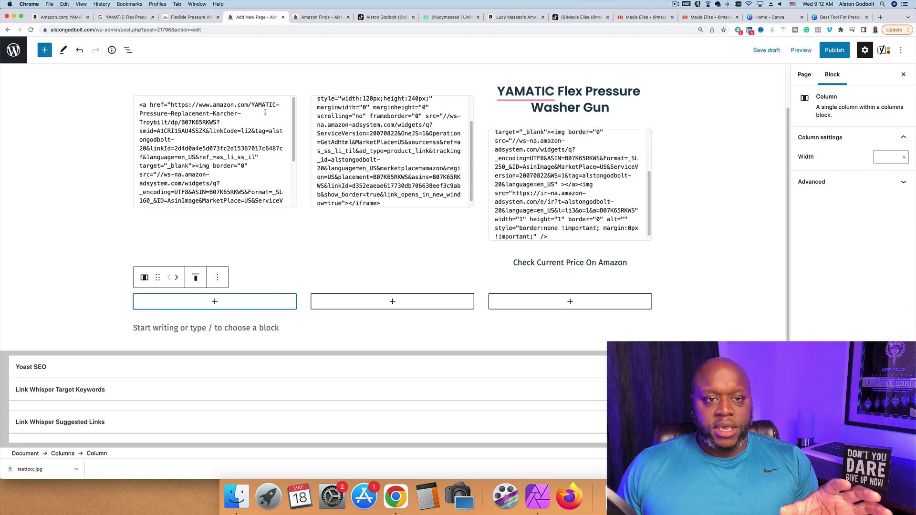
Step: Review the Amazon listing's SiteStripe link options and compare the three product displays on the Amazon Finds preview
left_click(60, 16)
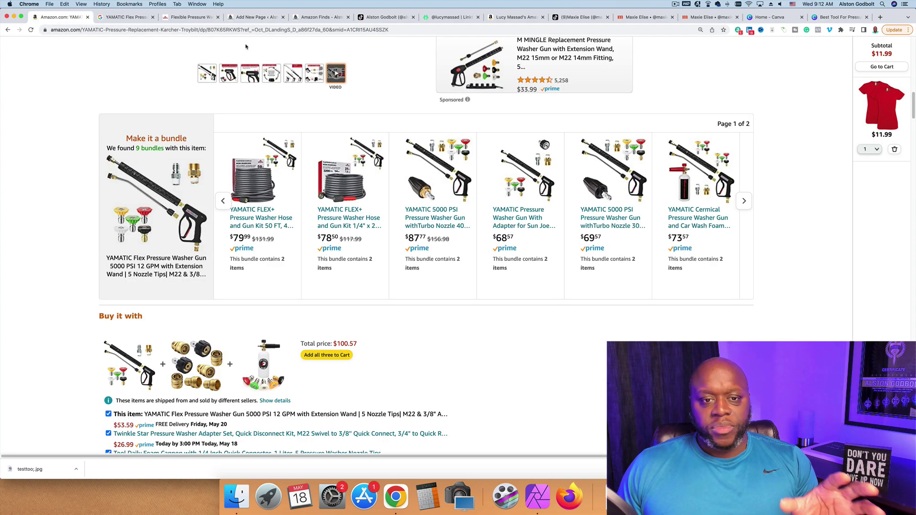
scroll(437, 253, "up", 8)
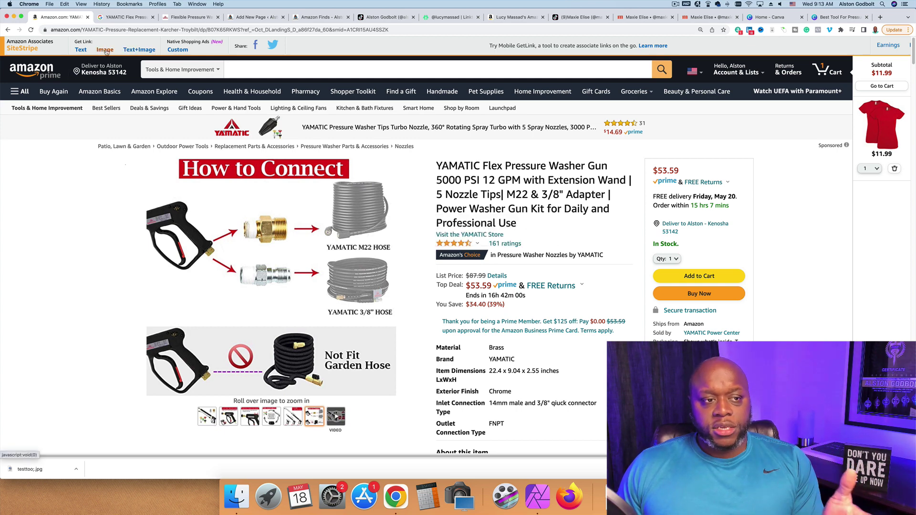
left_click(312, 17)
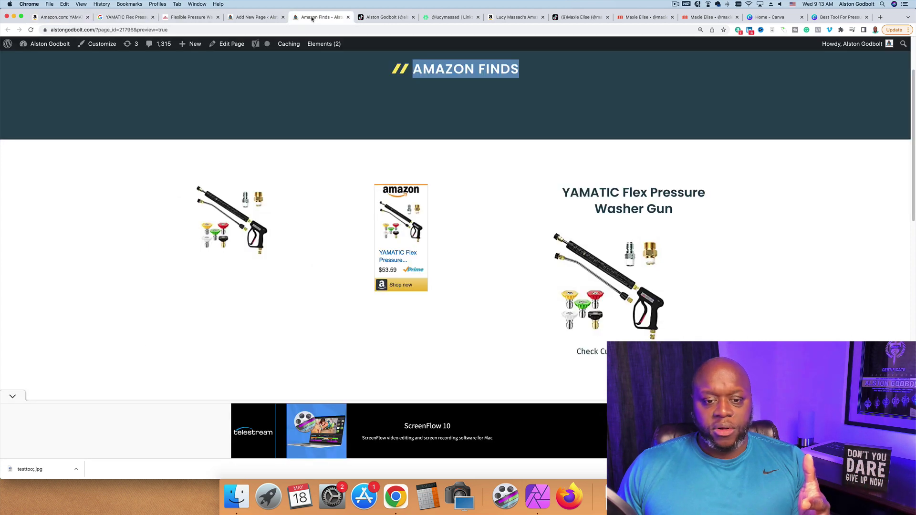
mouse_move(200, 242)
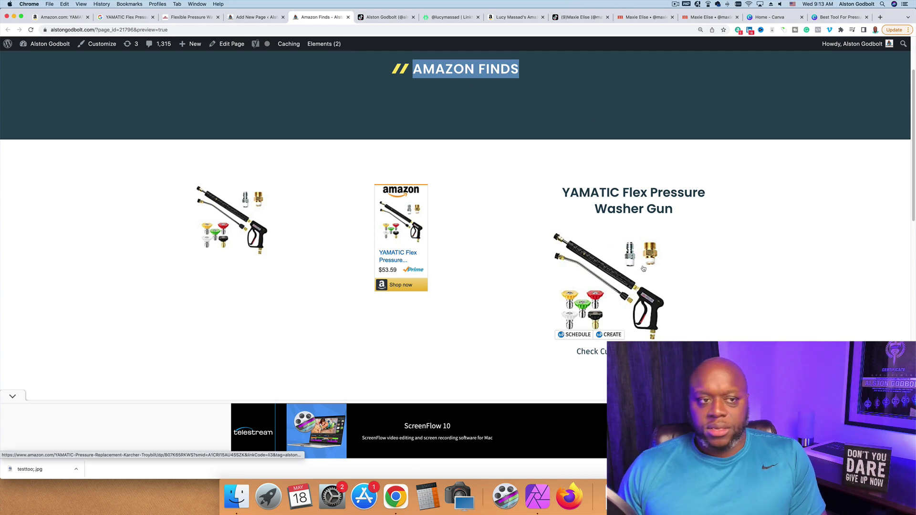
Step: Copy the product name "YAMATIC Flex Pressure Washer Gun" from the title of the Amazon listing
left_click(60, 17)
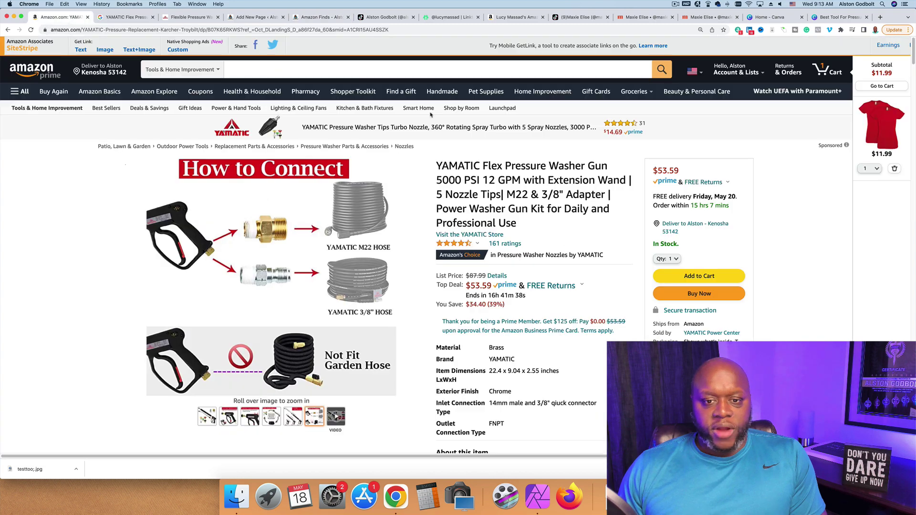
left_click_drag(438, 165, 608, 170)
key("super+c")
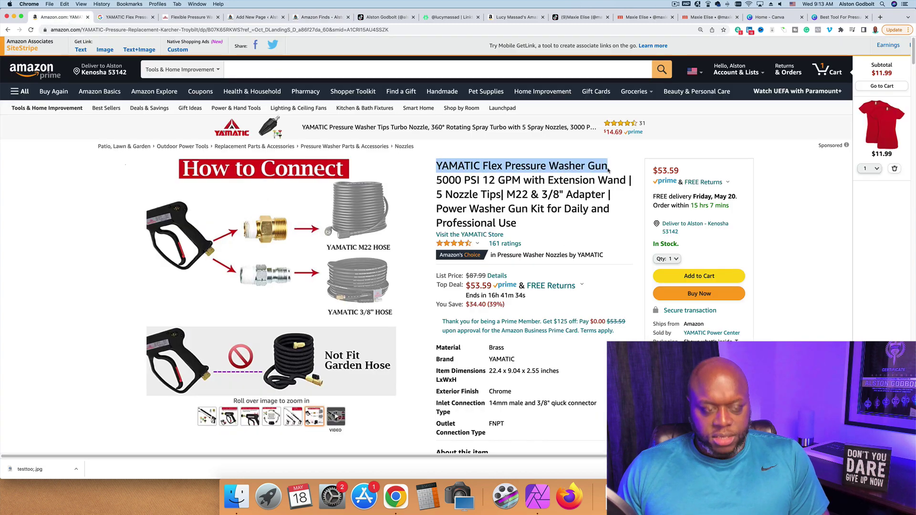
Step: Insert a Heading block in the new row's first column of the WordPress page, paste the copied product name, and center its text
left_click(265, 18)
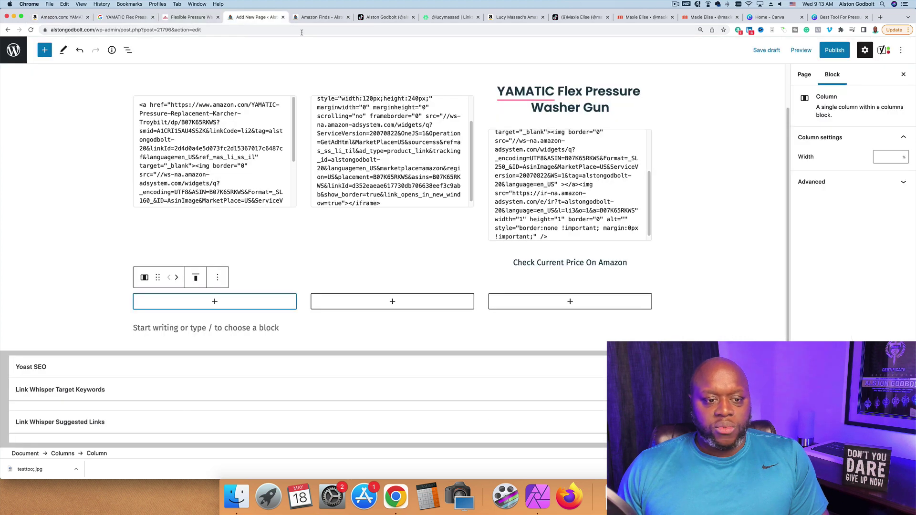
left_click(215, 302)
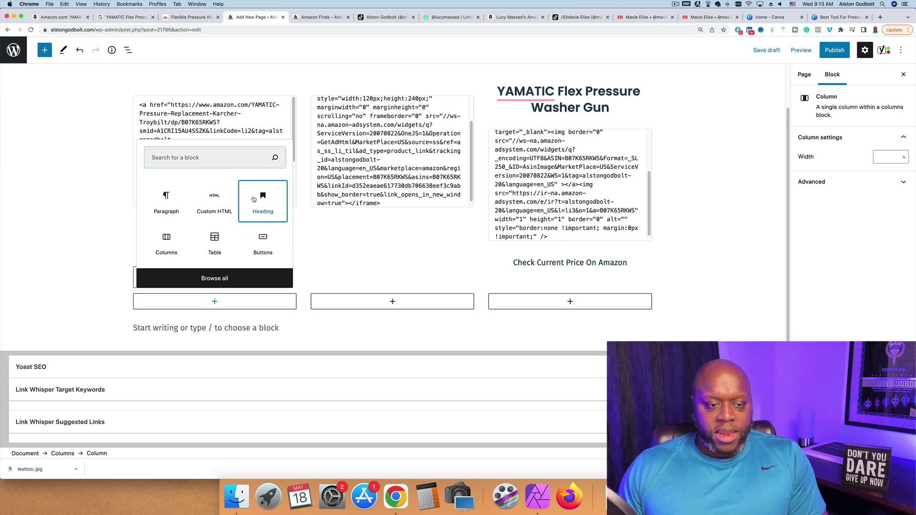
left_click(260, 200)
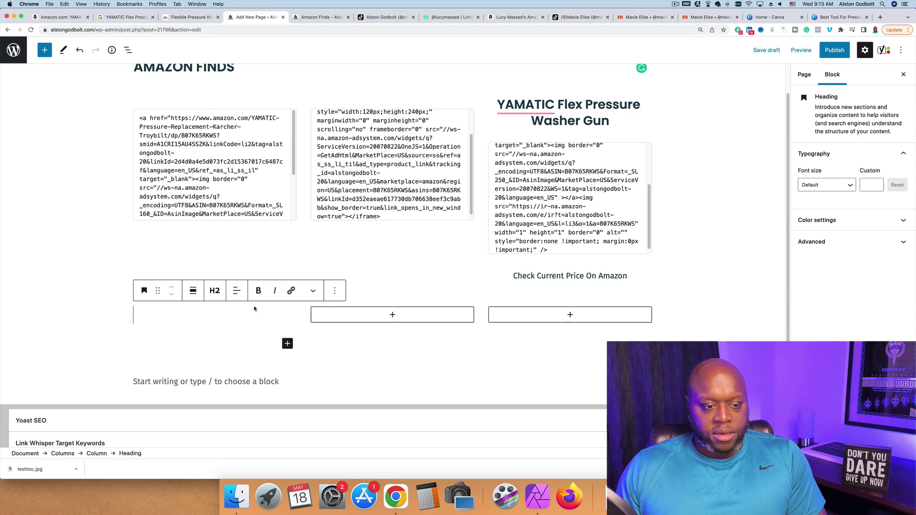
key("super+v")
left_click(234, 275)
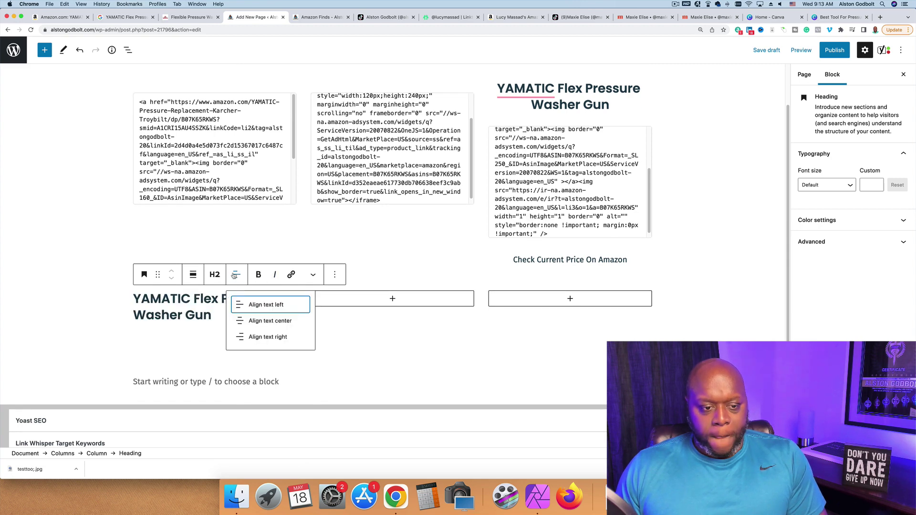
left_click(275, 319)
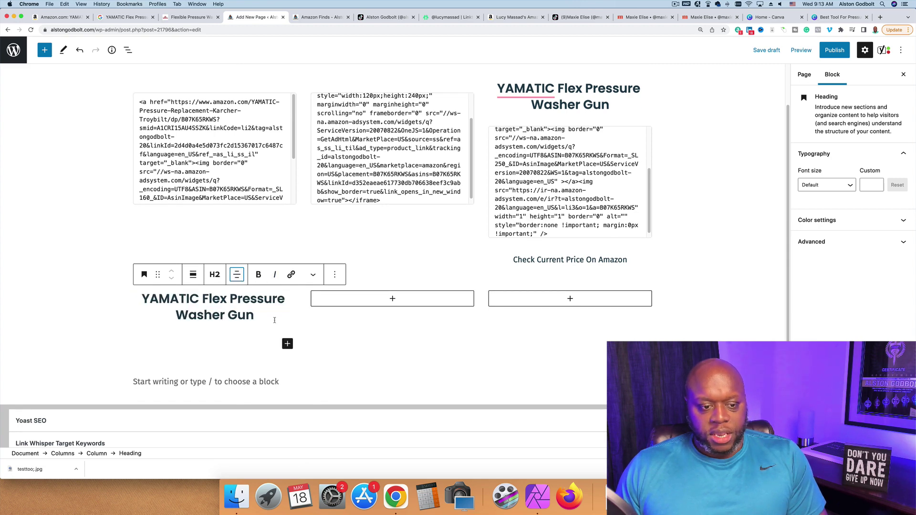
Step: Insert a Custom HTML block below the new row's heading and paste in the product's image-link code from the Amazon listing
left_click(287, 344)
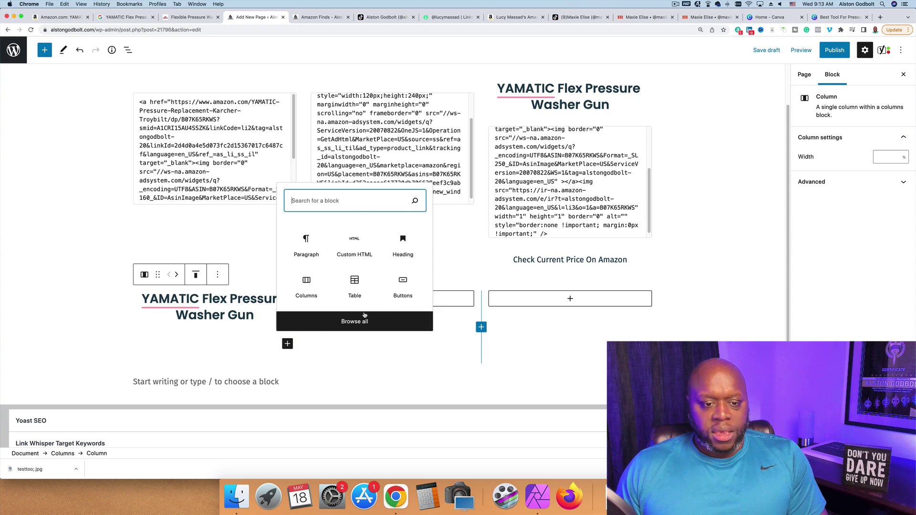
left_click(354, 245)
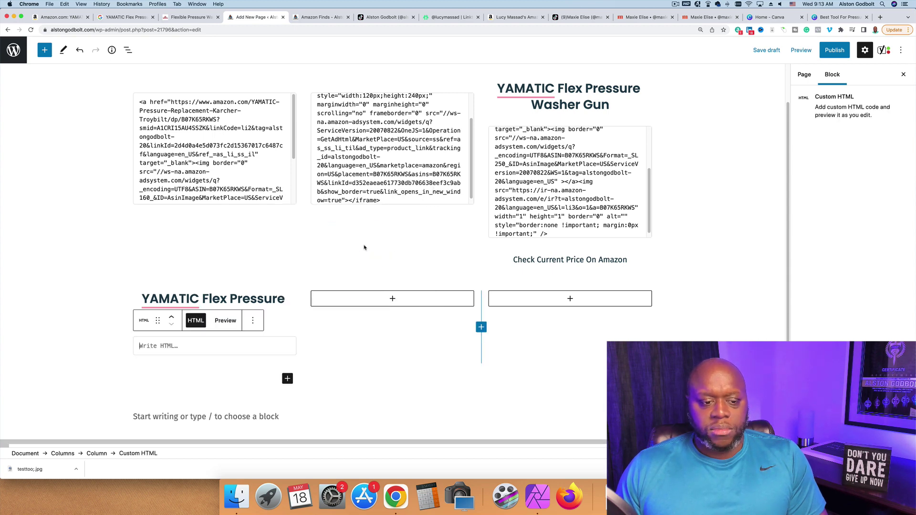
left_click(61, 16)
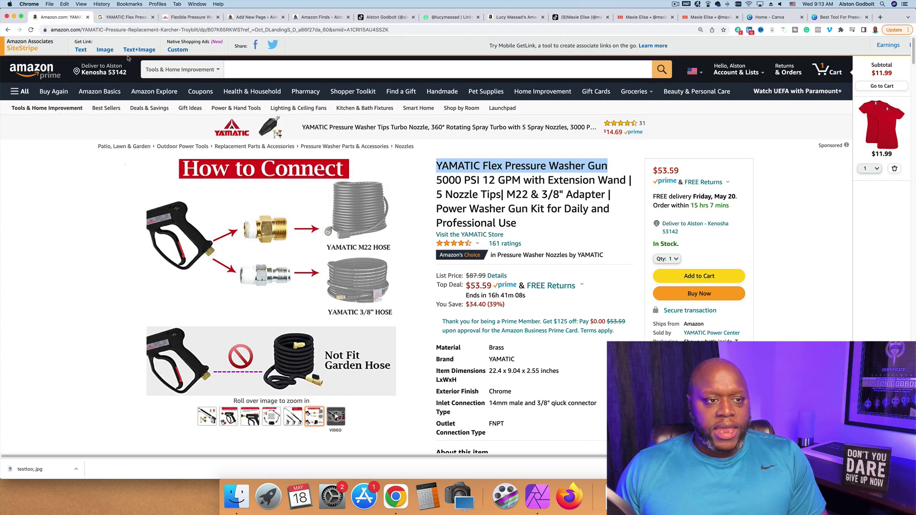
left_click(109, 50)
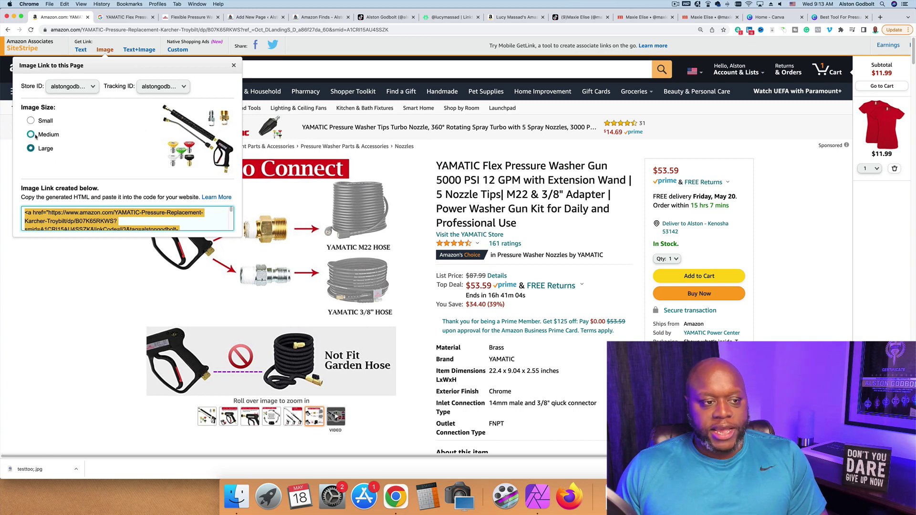
left_click(31, 148)
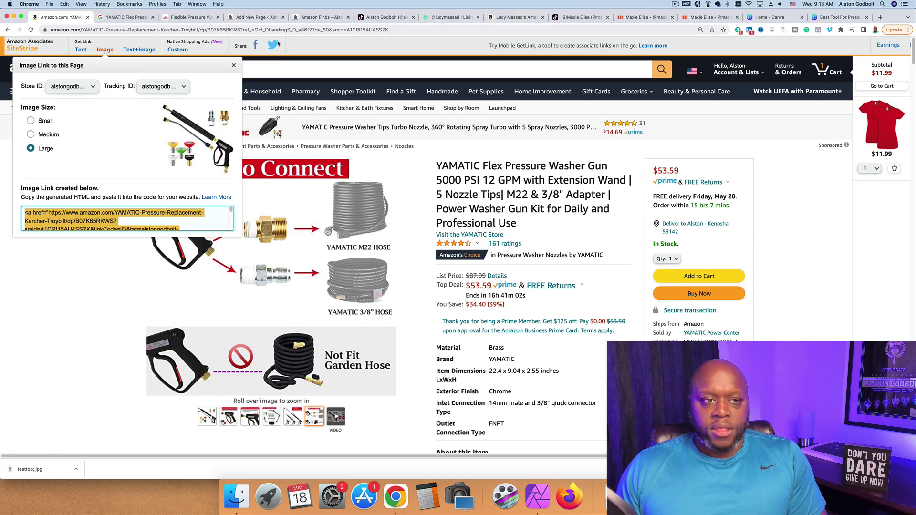
left_click(248, 18)
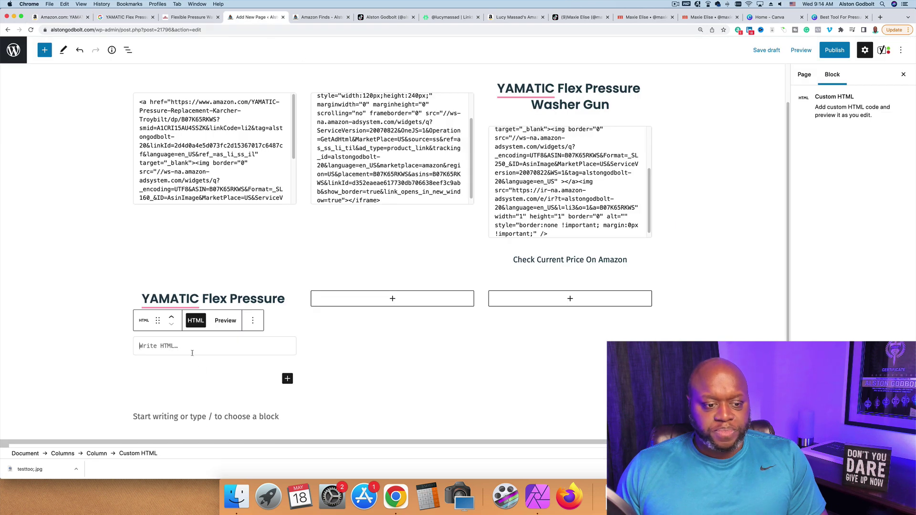
key("super+v")
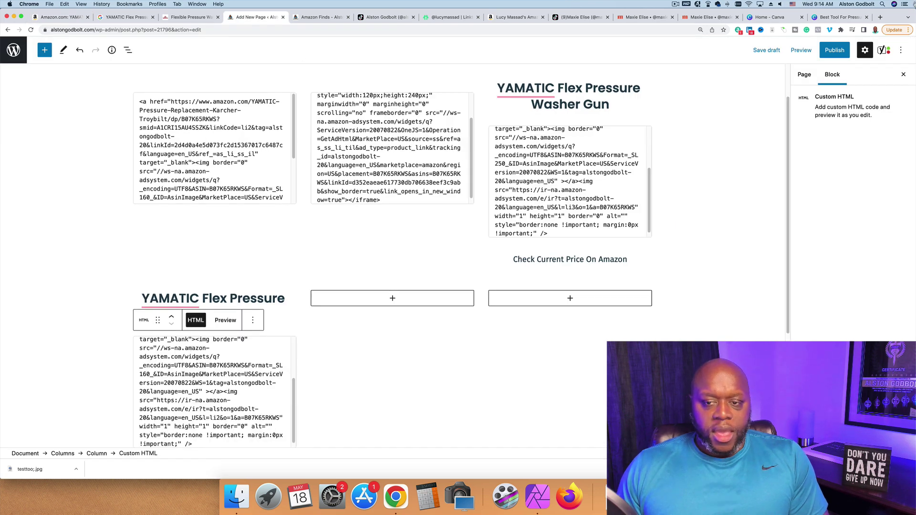
Step: Preview the Amazon Finds page in a new tab and compare how the product displays look
left_click(802, 50)
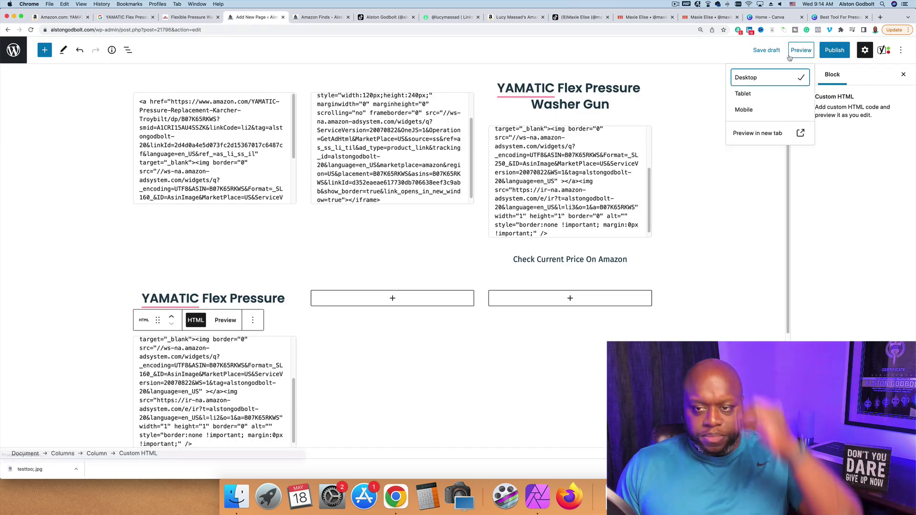
left_click(759, 133)
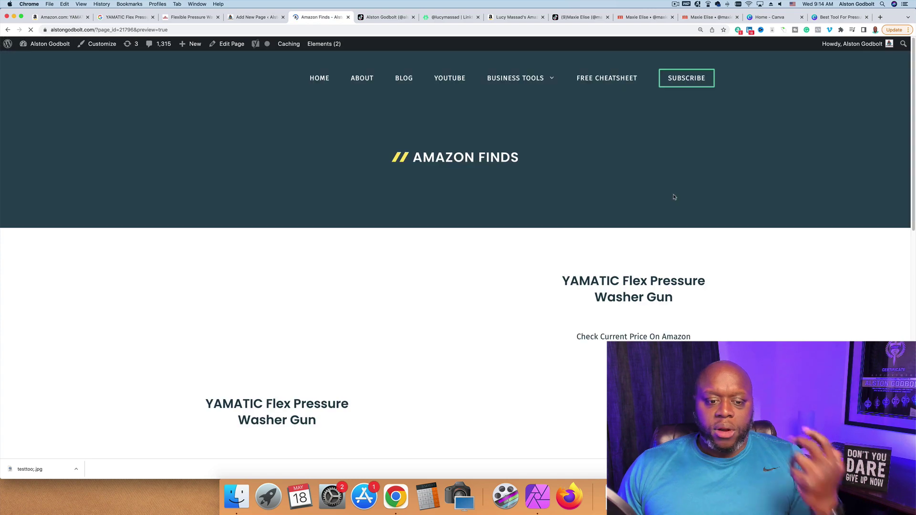
scroll(674, 199, "down", 5)
scroll(255, 365, "up", 3)
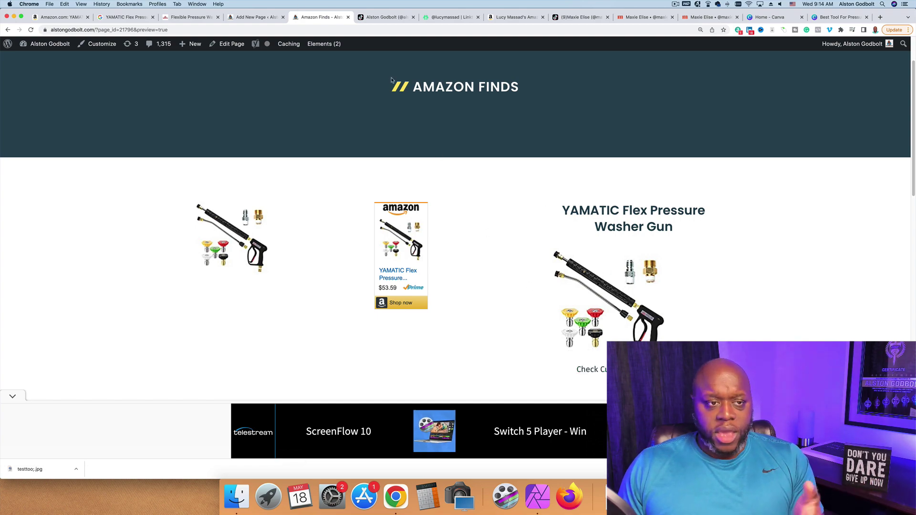
Step: Return to the page editor and add a centered paragraph "Check Current Price On Amazon" below the new Custom HTML block
left_click(253, 17)
scroll(448, 265, "down", 4)
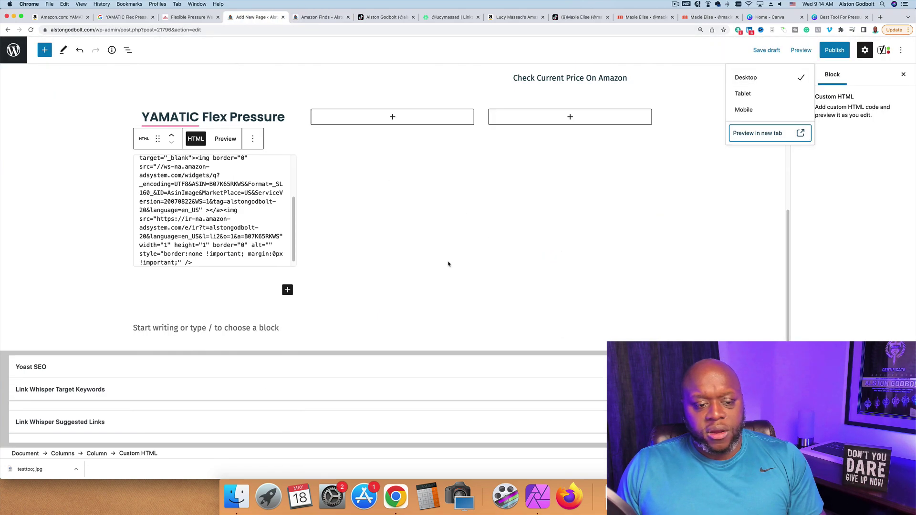
left_click(287, 290)
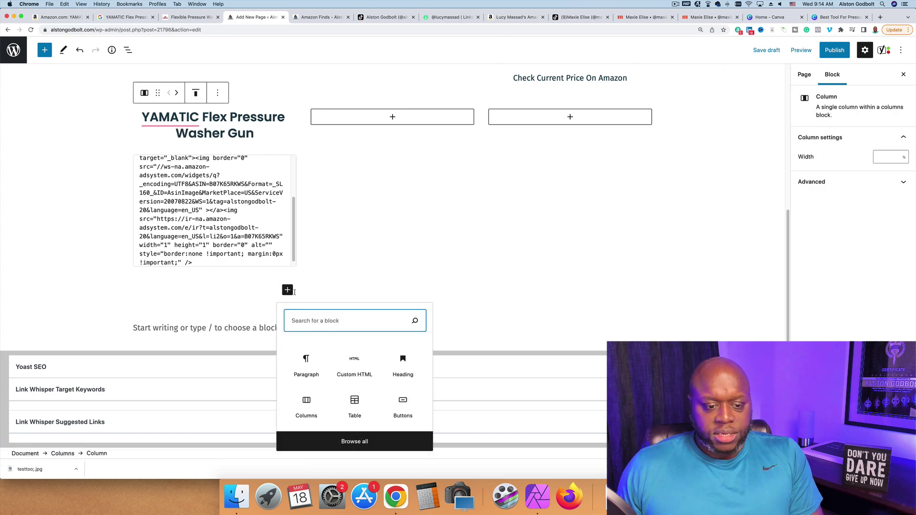
left_click(302, 367)
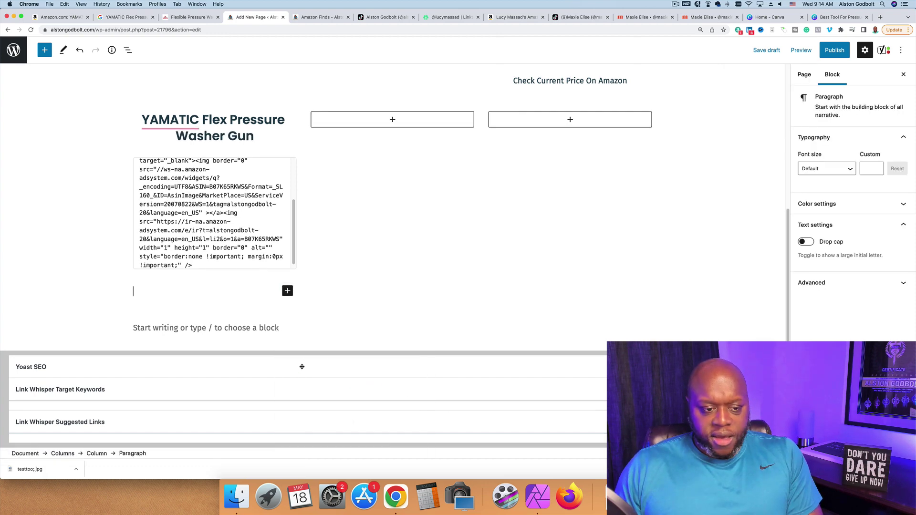
type("Check Current Pri")
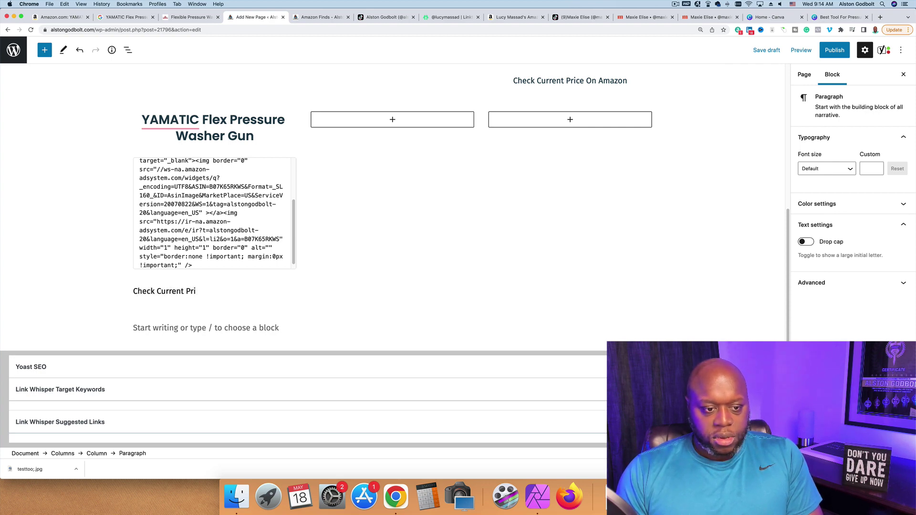
key("BackSpace")
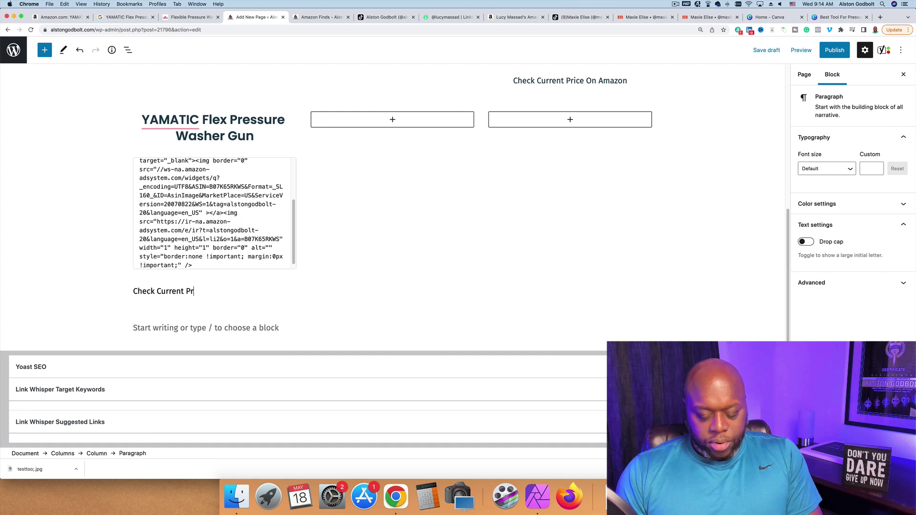
type("ice On Amazon")
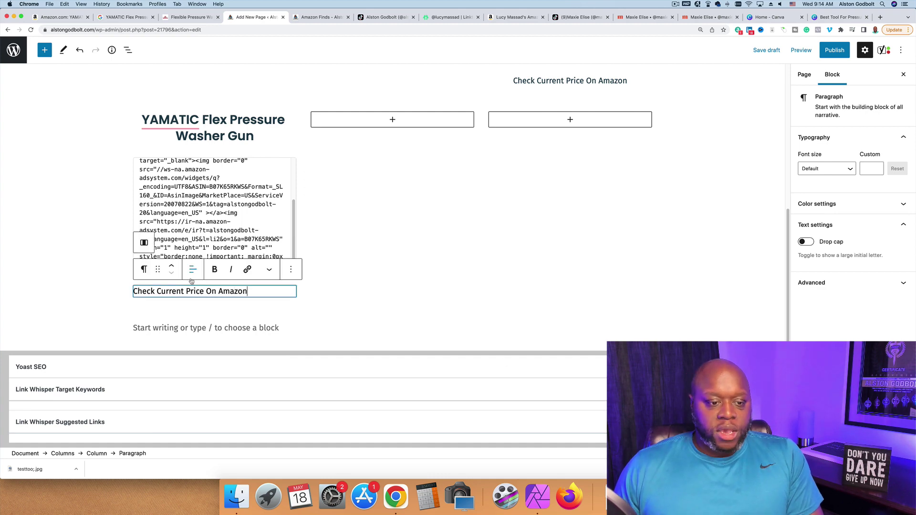
left_click(192, 270)
left_click(217, 313)
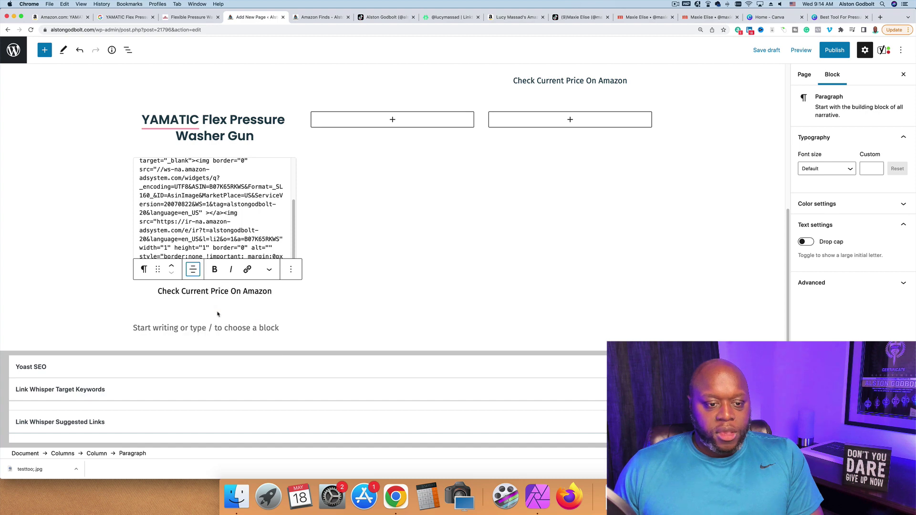
Step: Start a new-tab link for the price paragraph, and copy the product's short text link from the Amazon listing
left_click(247, 270)
left_click(232, 343)
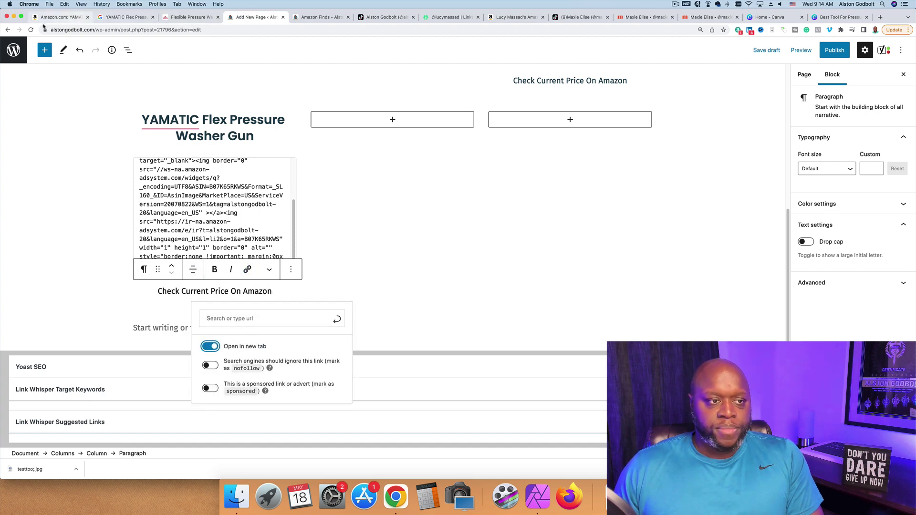
left_click(55, 18)
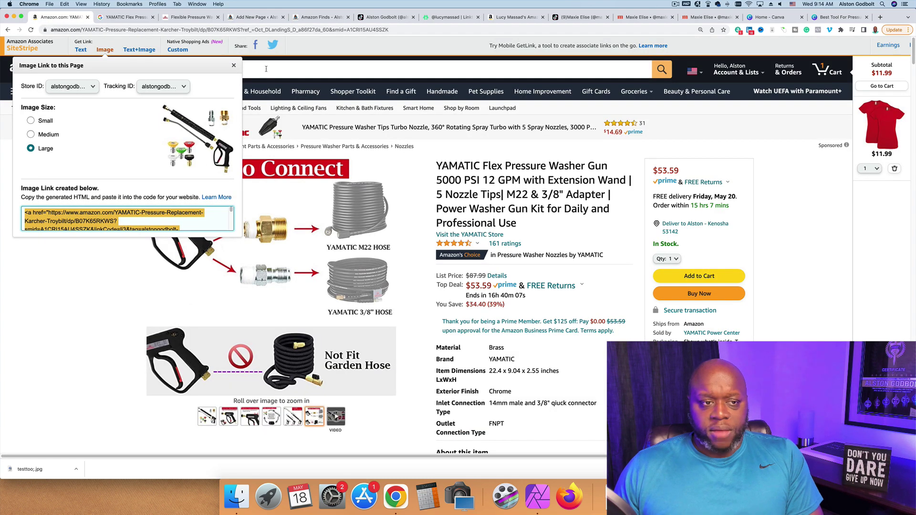
left_click(82, 50)
left_click(75, 134)
key("super+c")
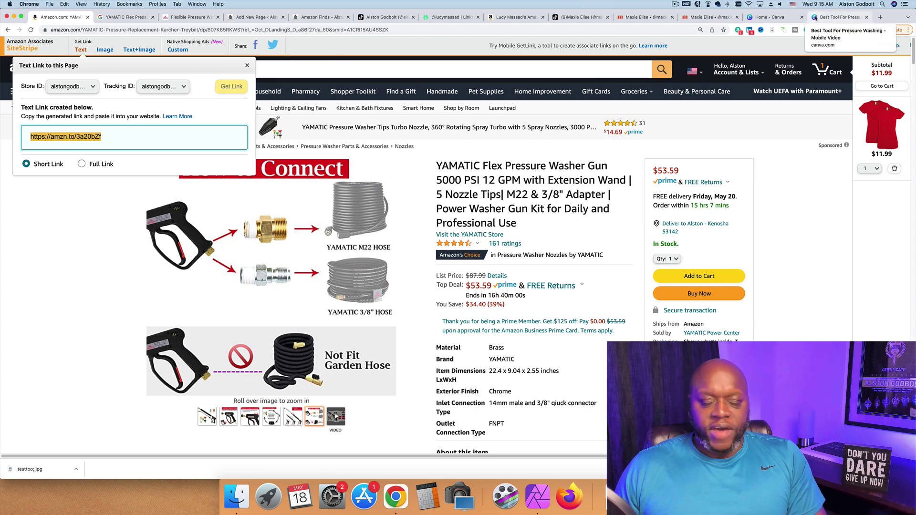
left_click(256, 19)
left_click(233, 317)
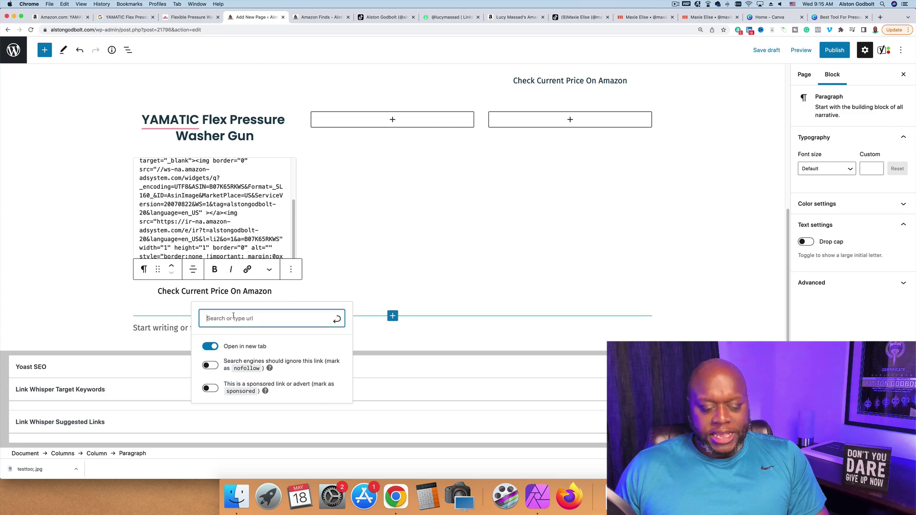
key("super+v")
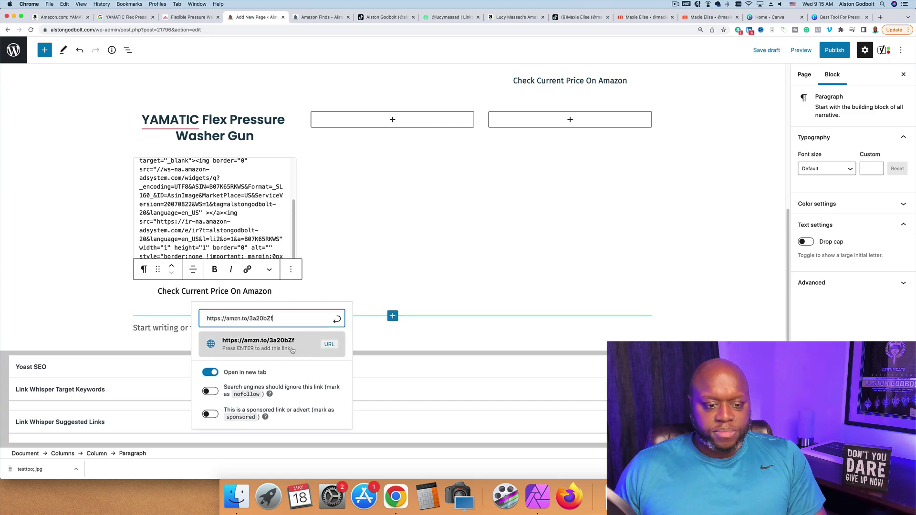
key("super+z")
key("super+v")
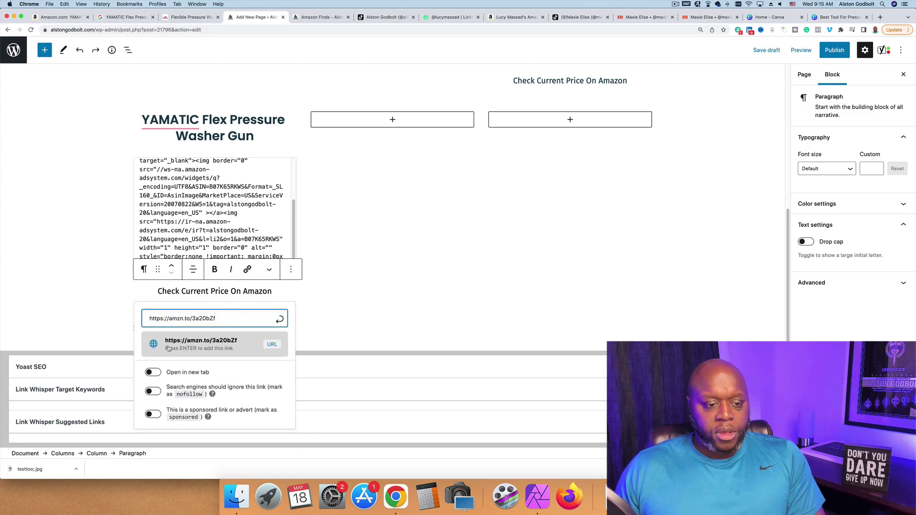
left_click(166, 347)
left_click(409, 213)
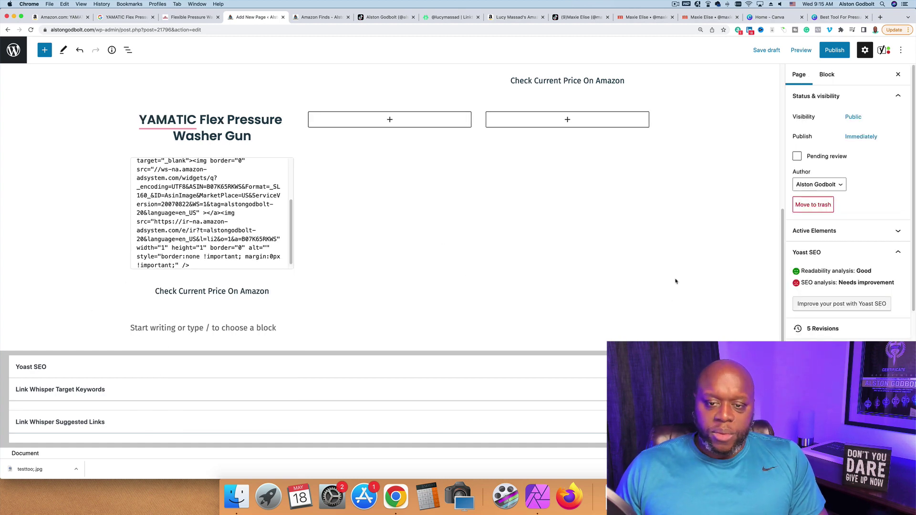
Step: Preview the updated Amazon Finds page with the linked price text in a new tab
scroll(677, 281, "up", 5)
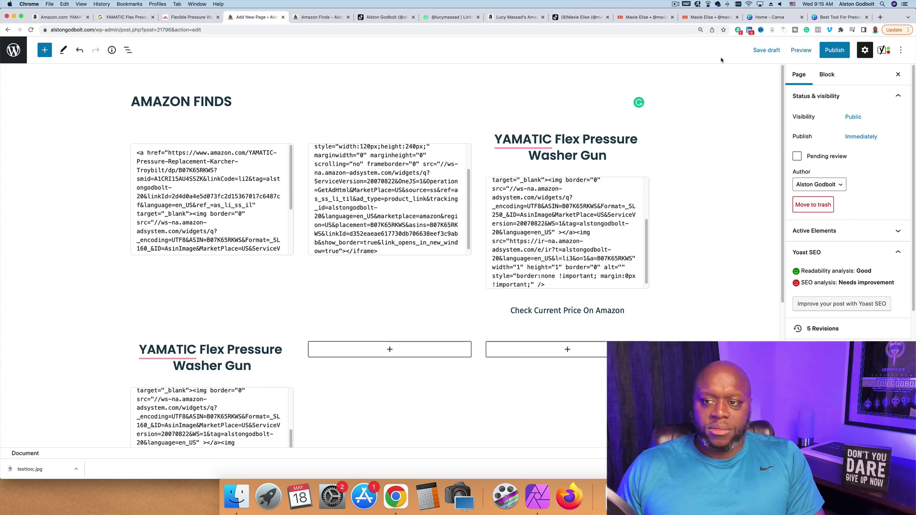
left_click(801, 50)
left_click(759, 132)
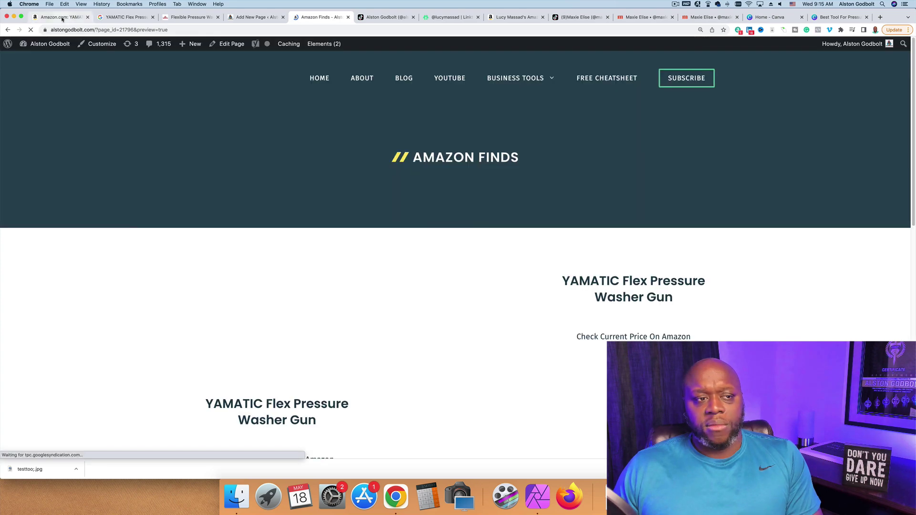
Step: Close the text link window on the Amazon listing, search for "gifts for men" in Tools & Home Improvement, and browse the products
left_click(62, 18)
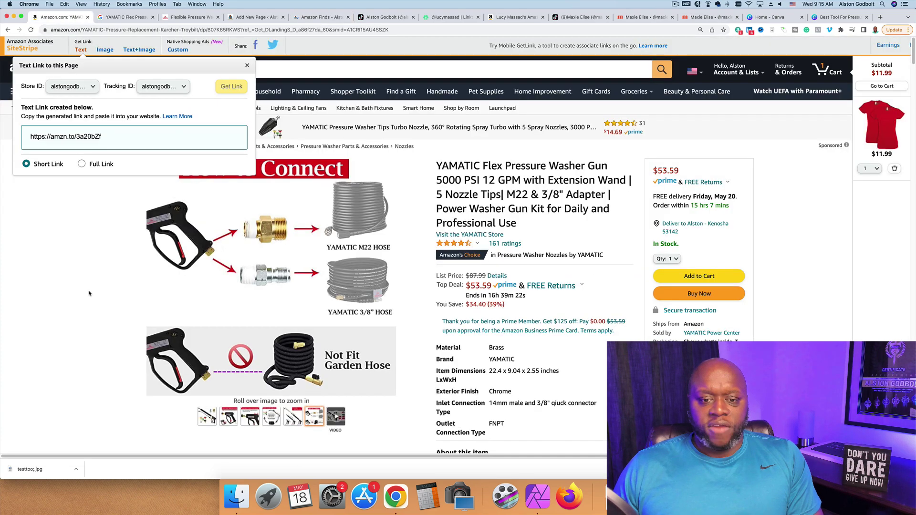
left_click(248, 65)
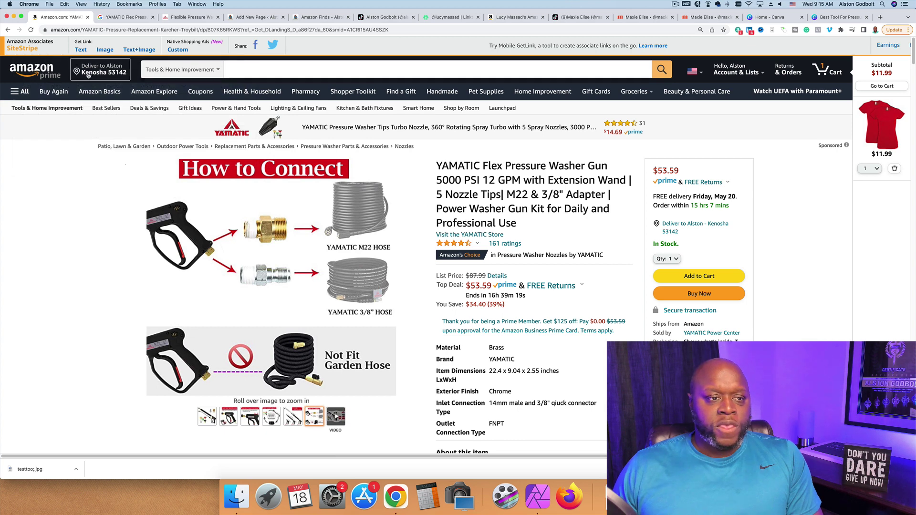
left_click(261, 70)
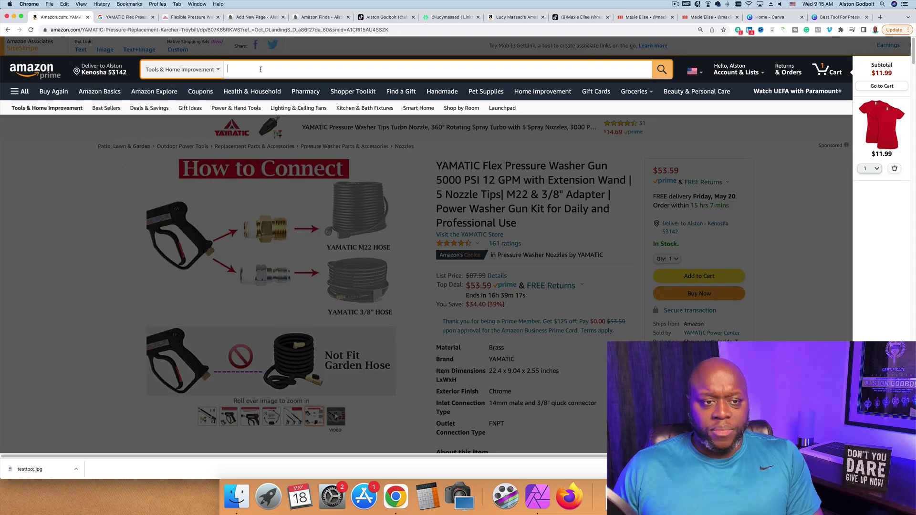
type("gifts for")
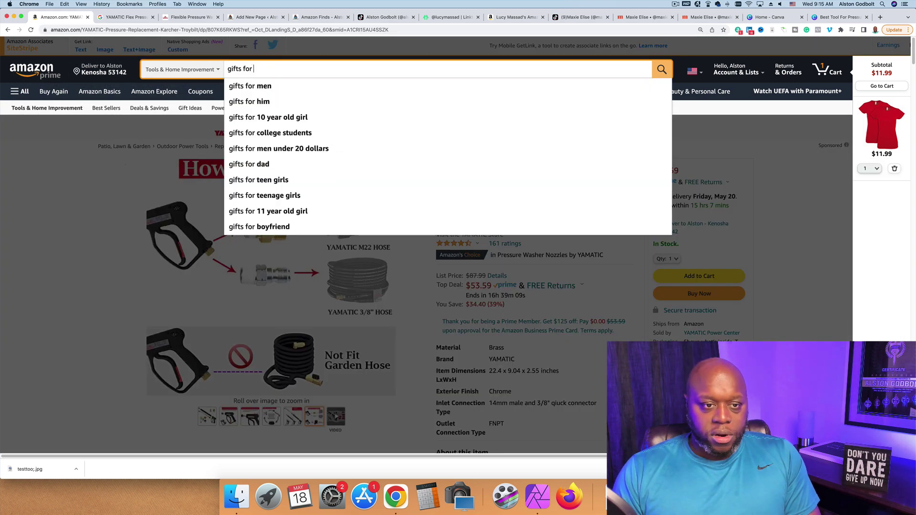
left_click(253, 86)
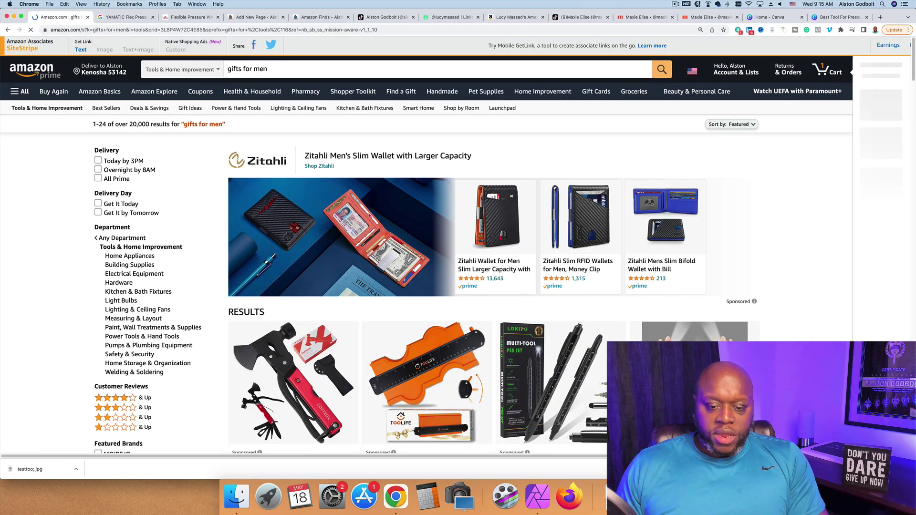
scroll(256, 88, "down", 6)
scroll(255, 88, "up", 3)
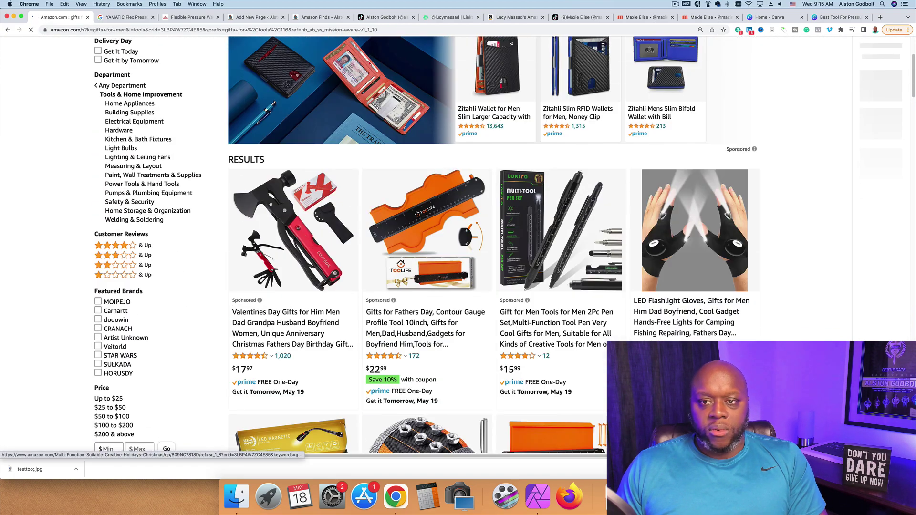
Step: Leave the Amazon Finds editor for the WordPress list of pages and create a new blank page
left_click(260, 17)
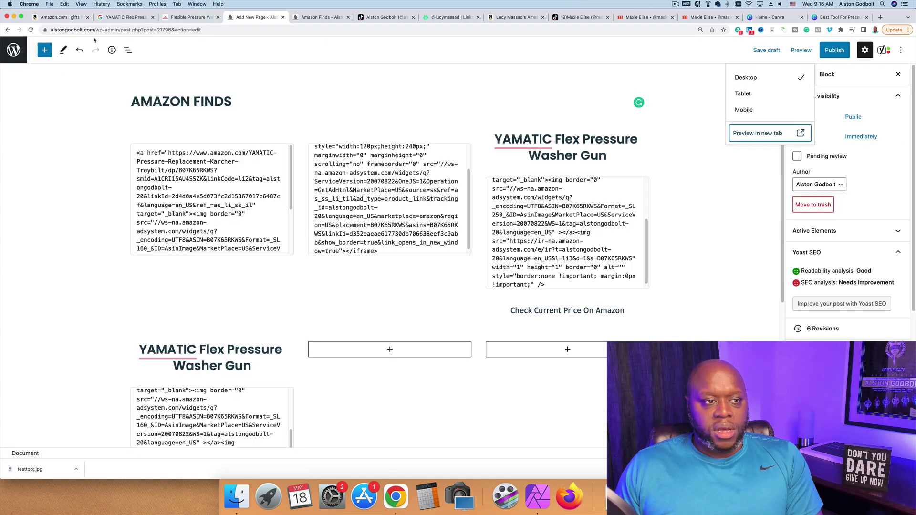
left_click(301, 61)
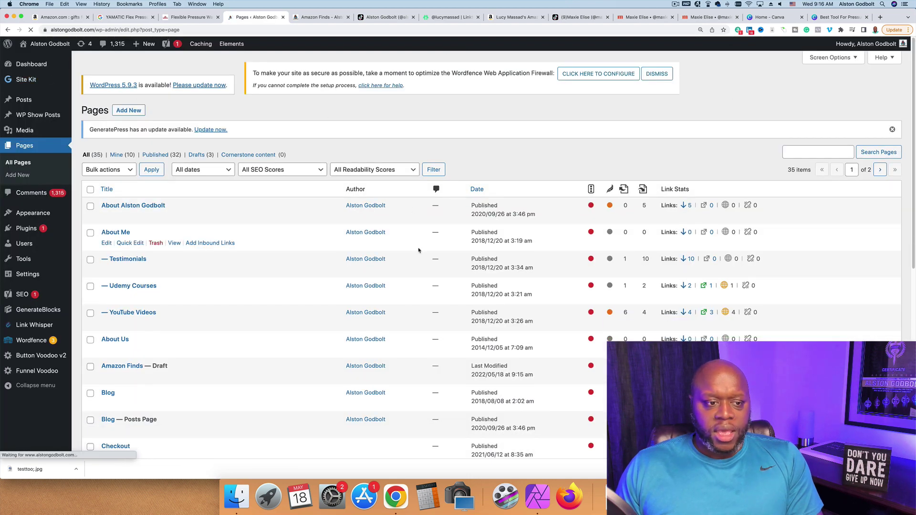
left_click(128, 113)
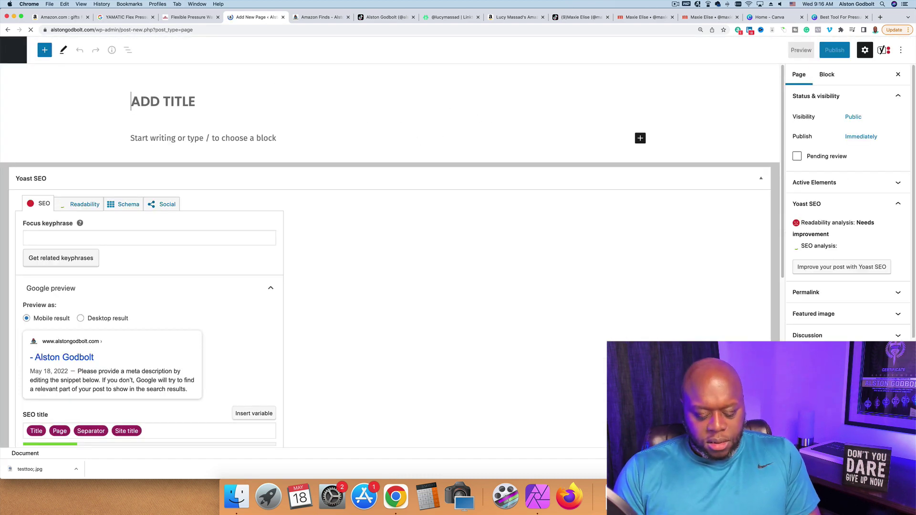
Step: Title the new page "BEST GIFTS FOR HIM" and add the paragraph "Here are the best gifts for any man"
type("BEST GIFTS FOR HI")
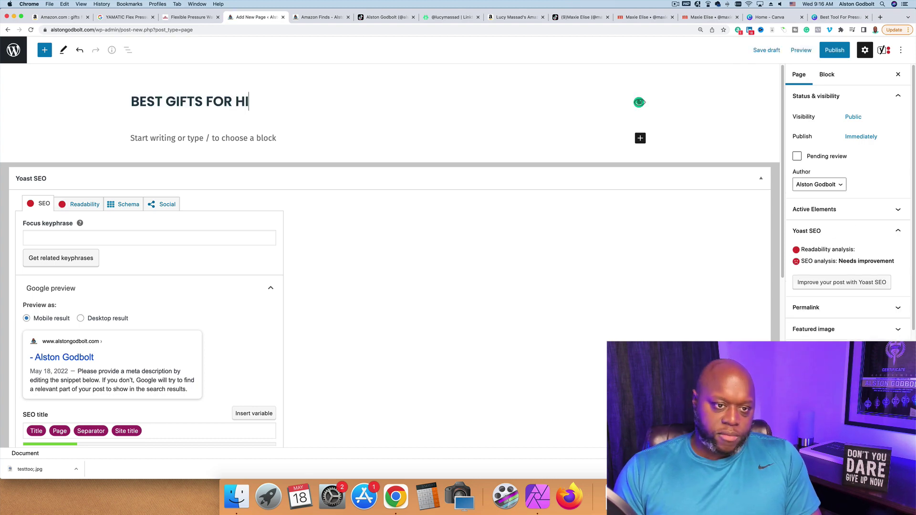
type("M")
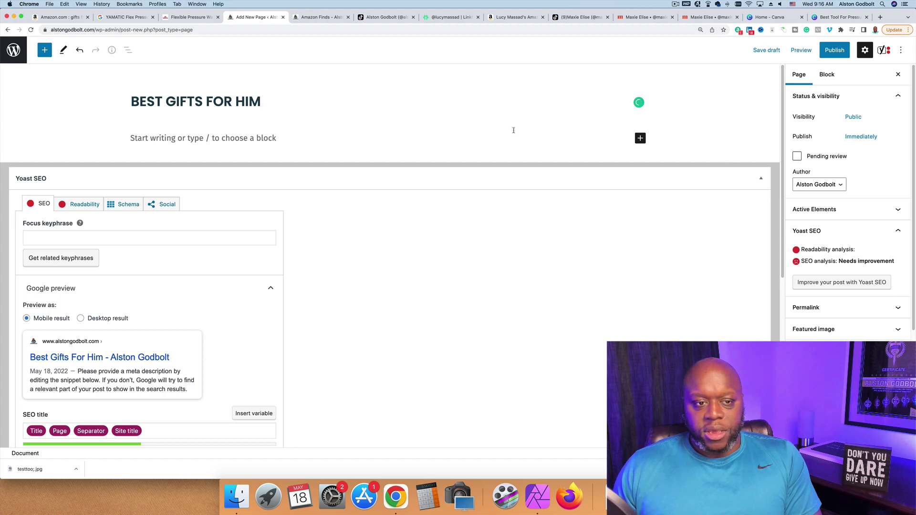
key("Return")
type("Here are the best gifts for any man")
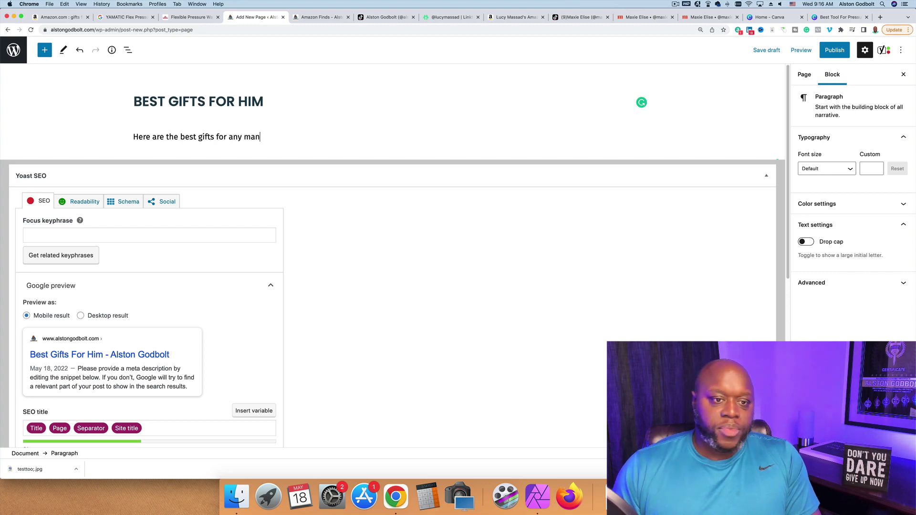
left_click(662, 141)
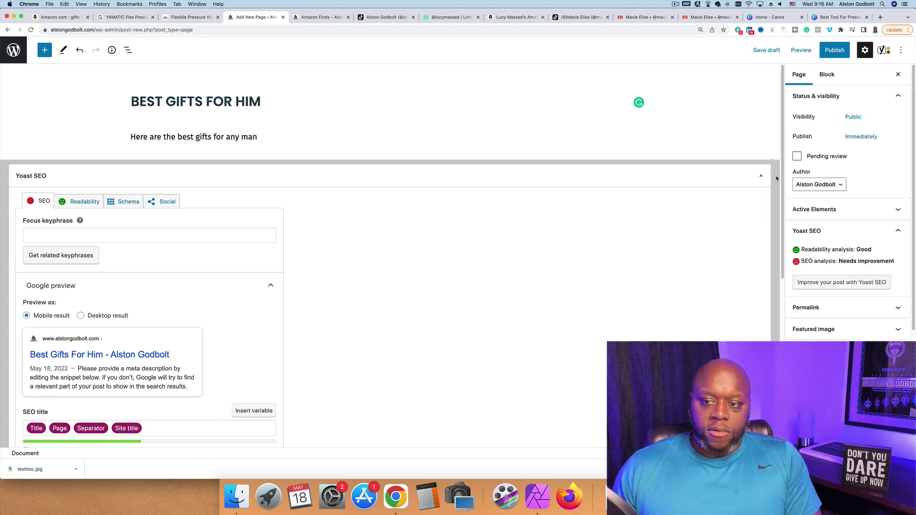
Step: Collapse the Yoast SEO section and insert a 33 / 33 / 33 columns block below the intro paragraph
left_click(761, 175)
left_click(244, 138)
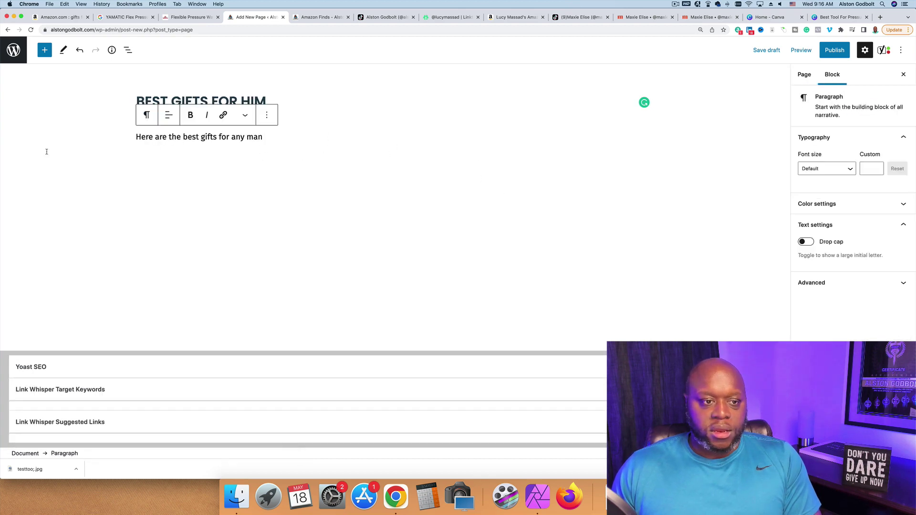
key("Return")
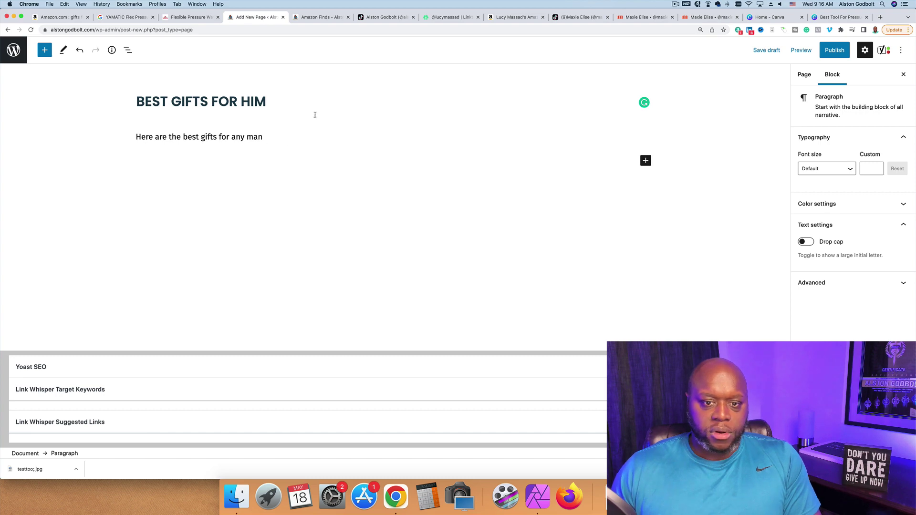
left_click(646, 160)
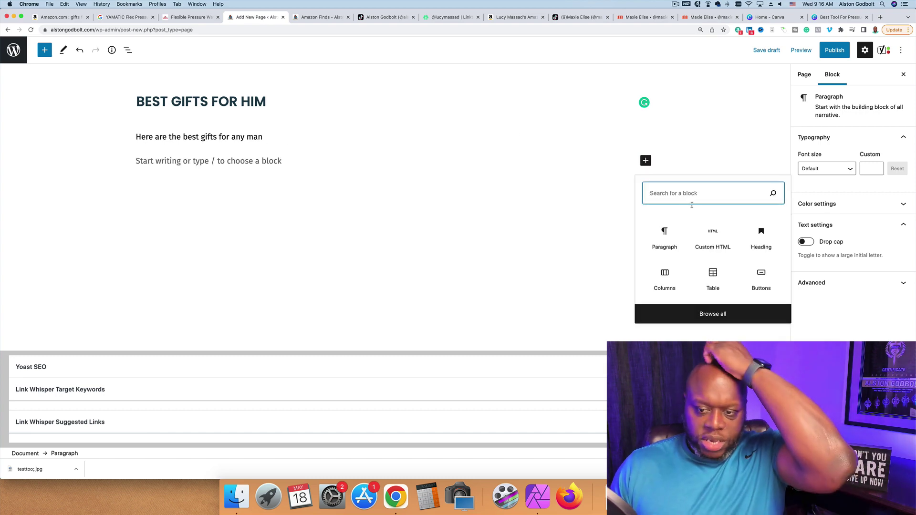
left_click(664, 281)
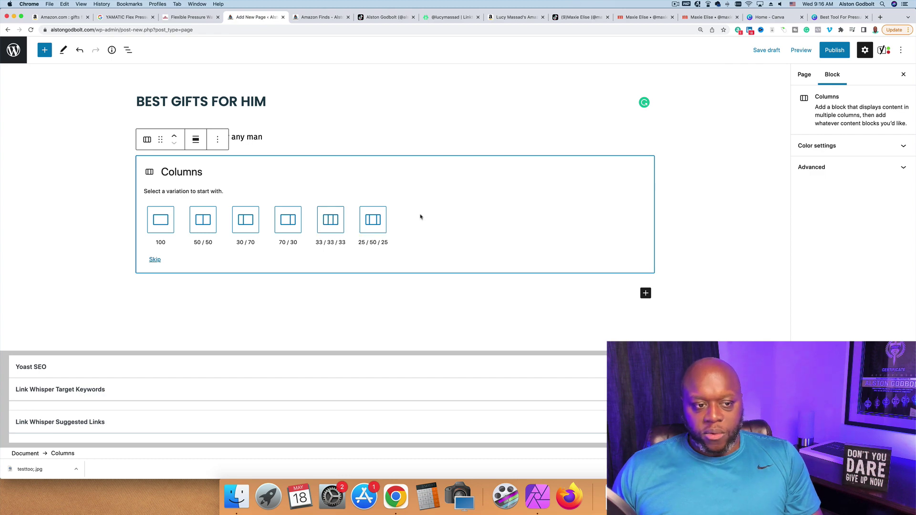
left_click(339, 224)
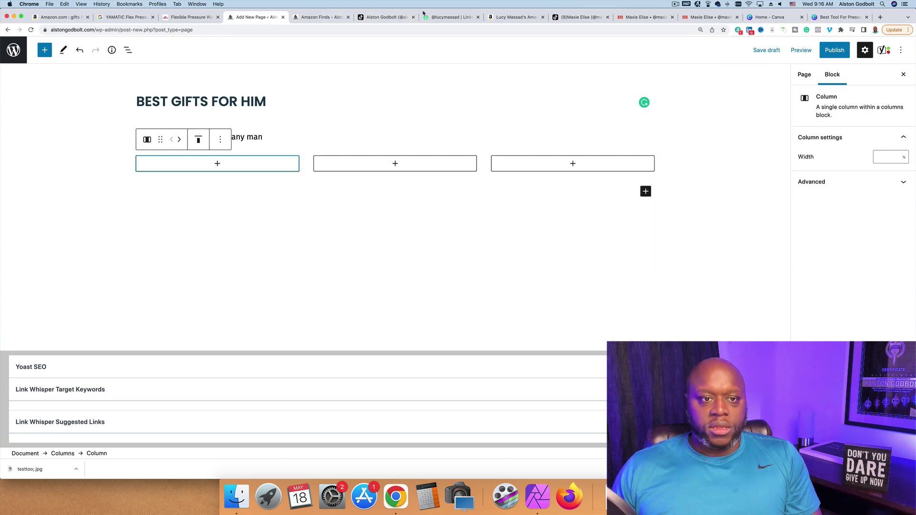
Step: Sort the Amazon "gifts for men" results by average customer review and browse the products for gift candidates
left_click(60, 17)
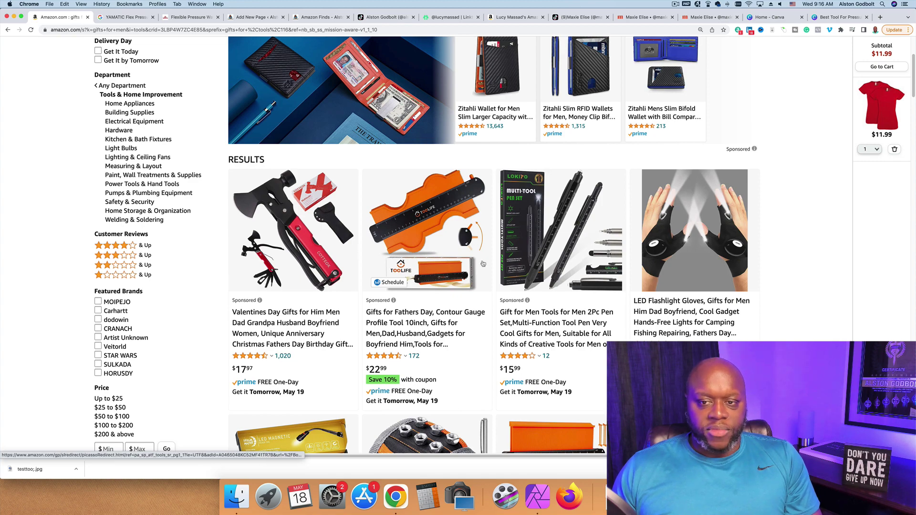
scroll(483, 264, "up", 3)
left_click(747, 123)
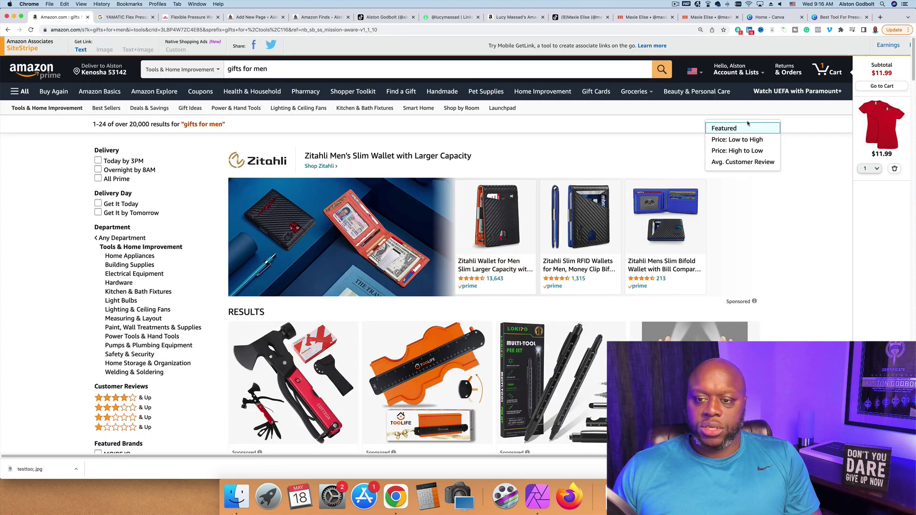
left_click(749, 162)
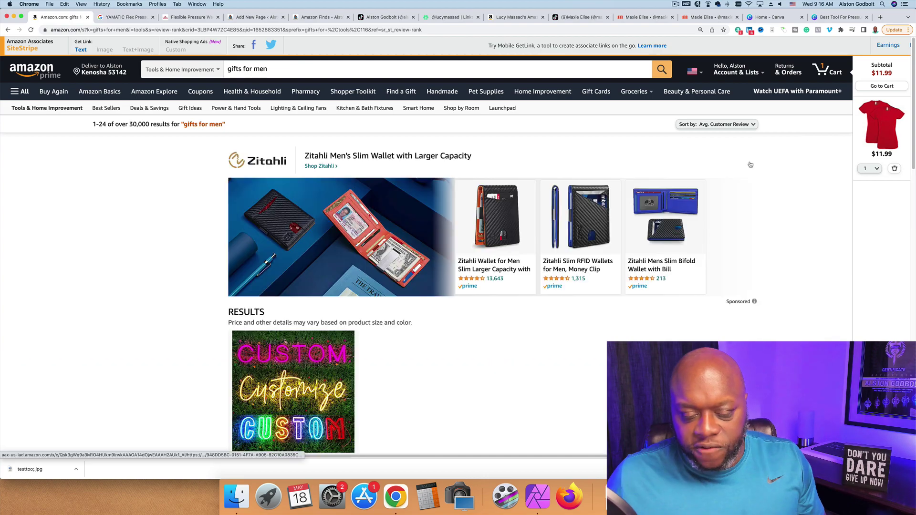
scroll(557, 321, "down", 4)
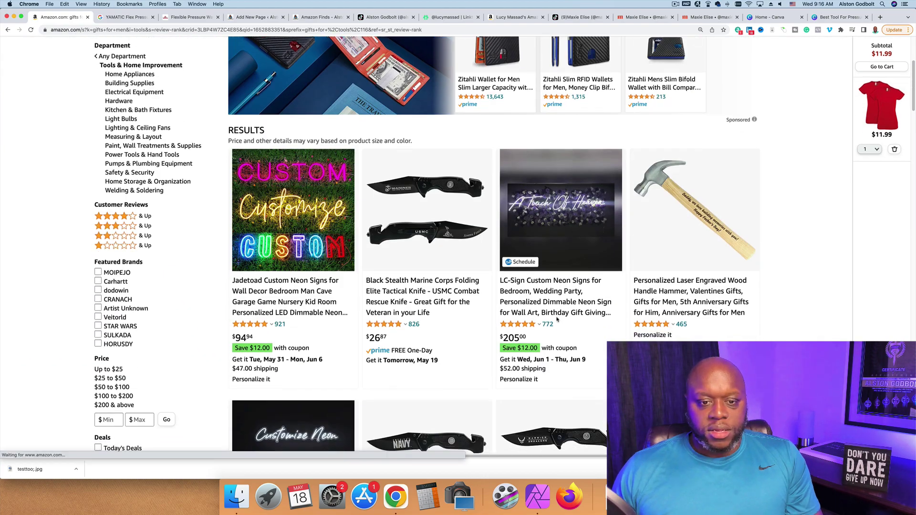
scroll(557, 320, "down", 10)
scroll(557, 320, "down", 5)
scroll(524, 315, "up", 4)
scroll(501, 310, "down", 8)
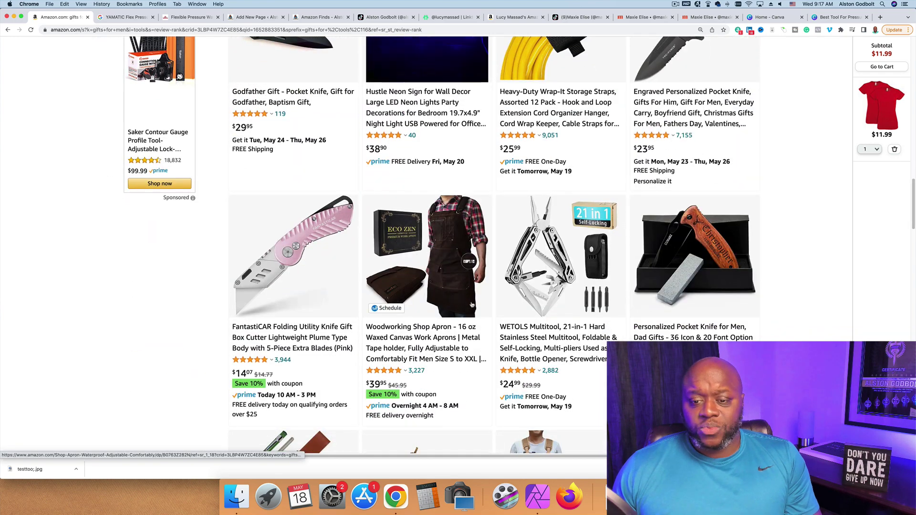
scroll(573, 253, "down", 1)
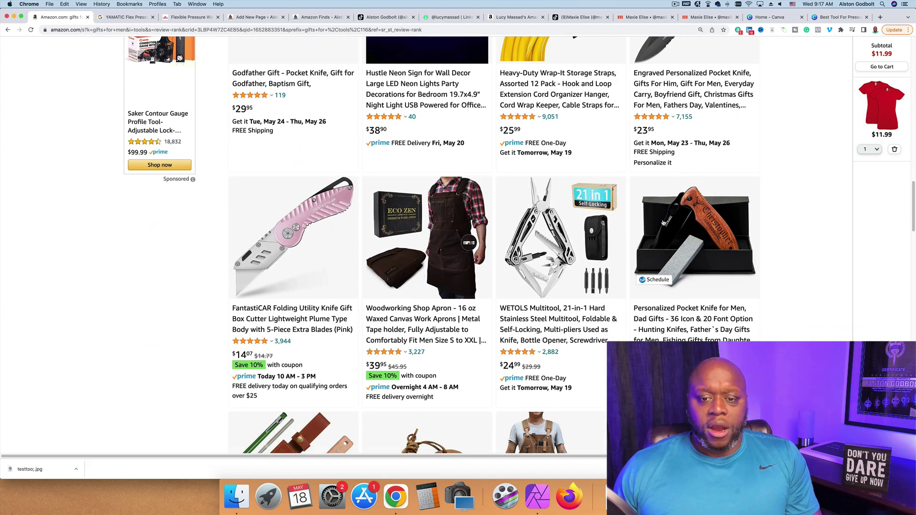
left_click(184, 16)
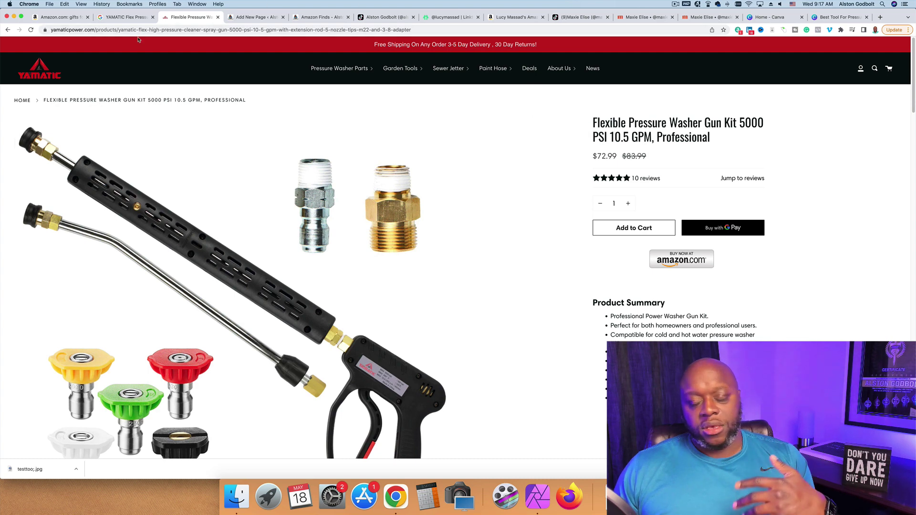
left_click(255, 18)
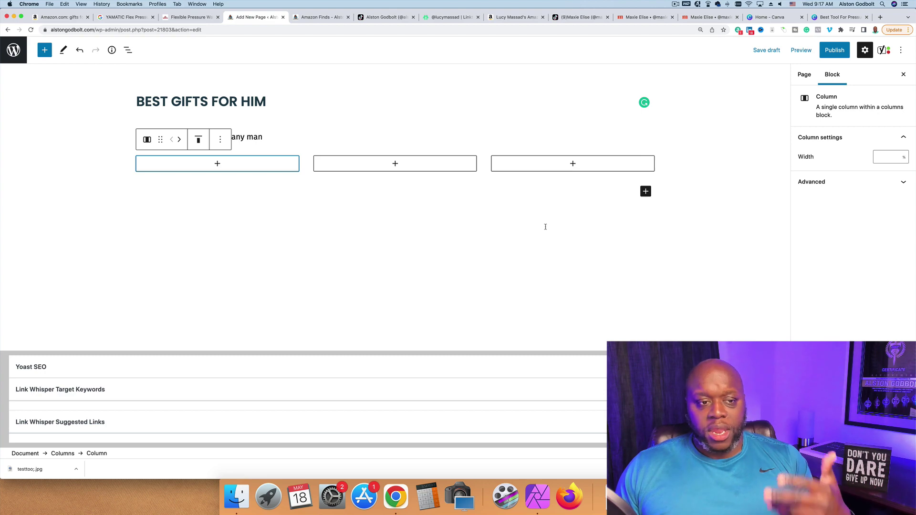
Step: Replace the website address below the product image in the Canva design with "Domain Name Here"
left_click(839, 16)
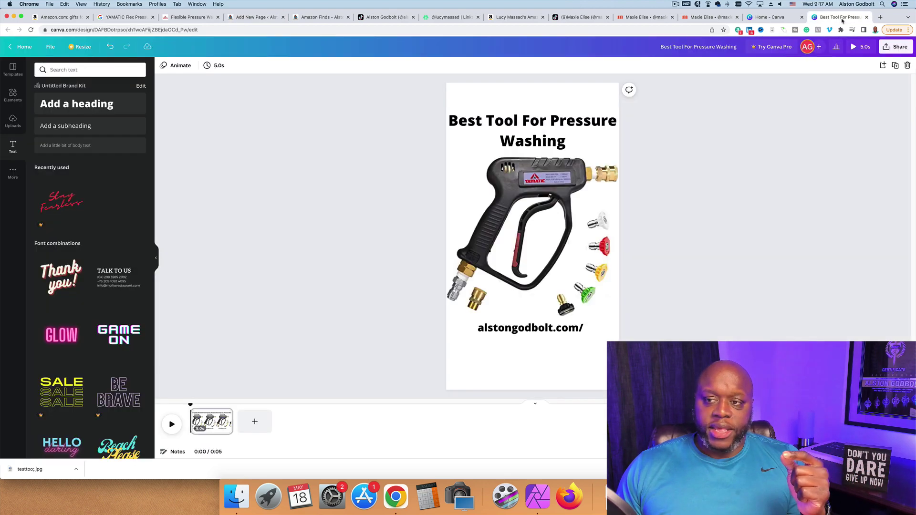
left_click(526, 329)
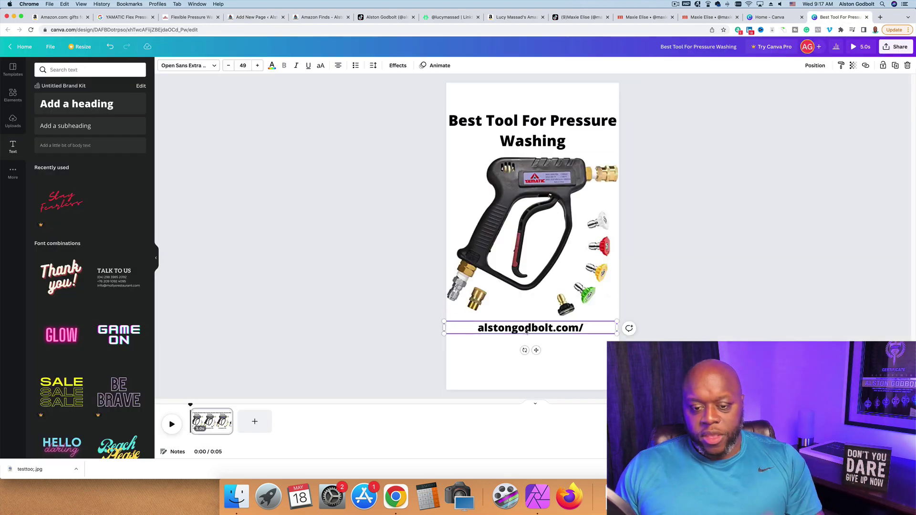
double_click(526, 329)
type("Domain Name")
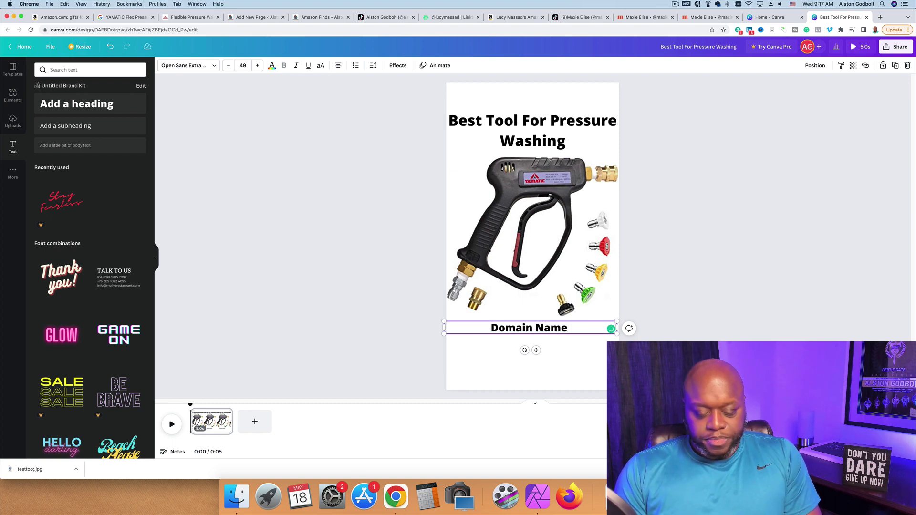
type(" her")
key("BackSpace")
key("BackSpace")
key("BackSpace")
type("Here")
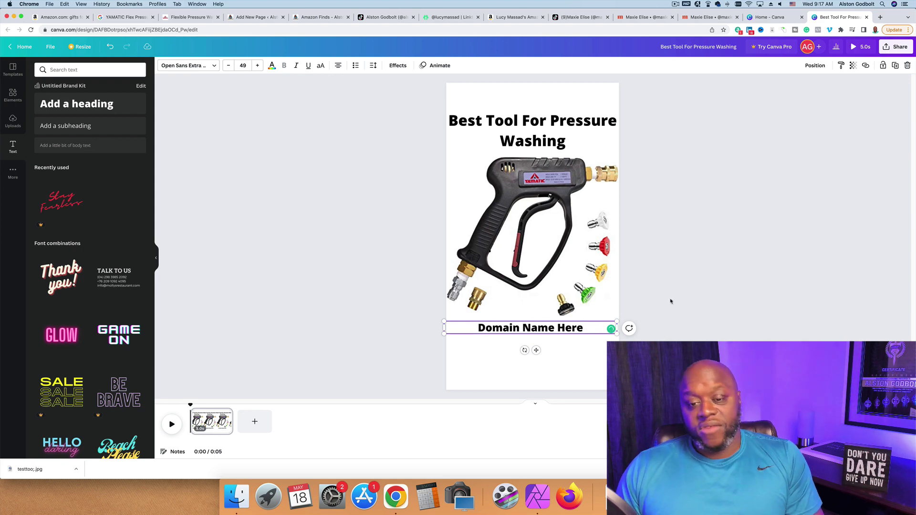
key("Escape")
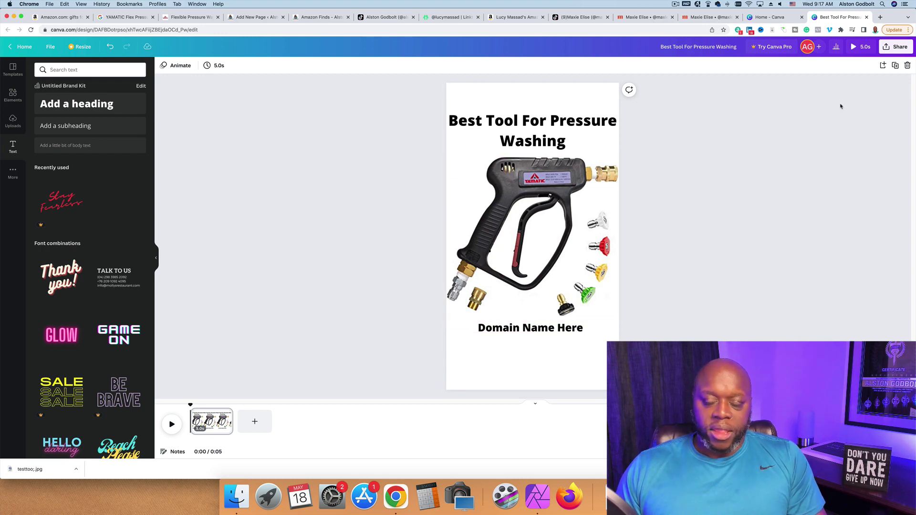
Step: Open the website's home page in a new browser tab and look over the products on the Amazon Finds preview
left_click(880, 18)
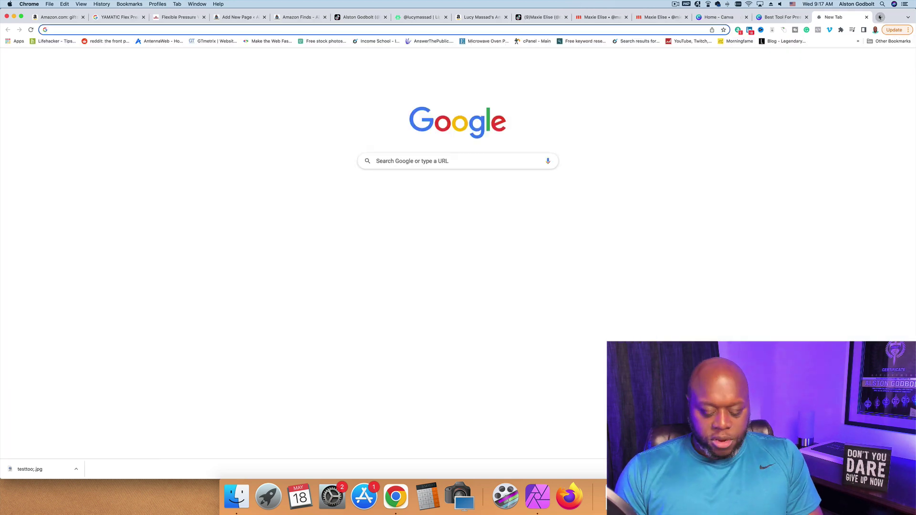
type("alstongodbolt")
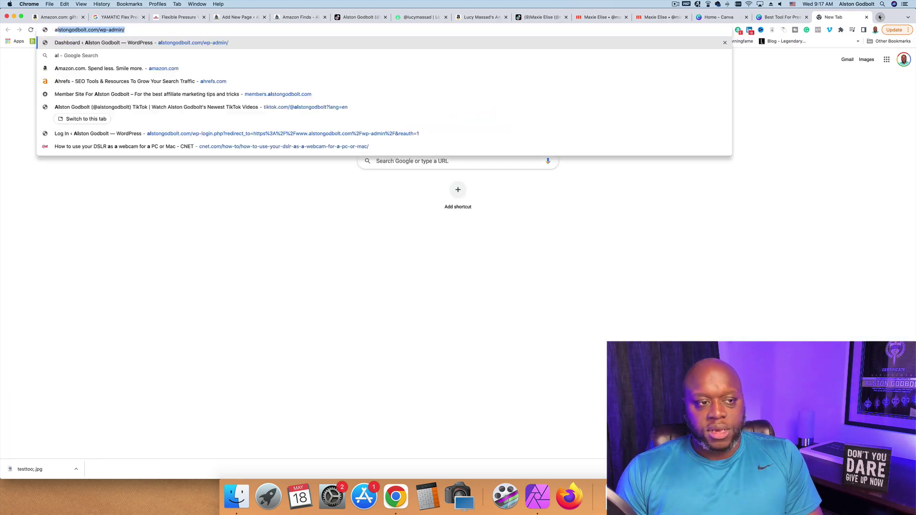
key("BackSpace")
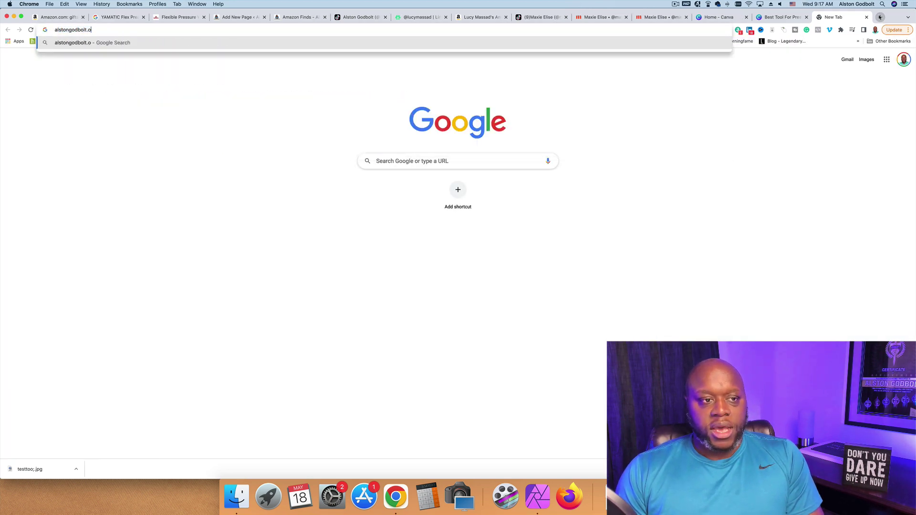
type(".com")
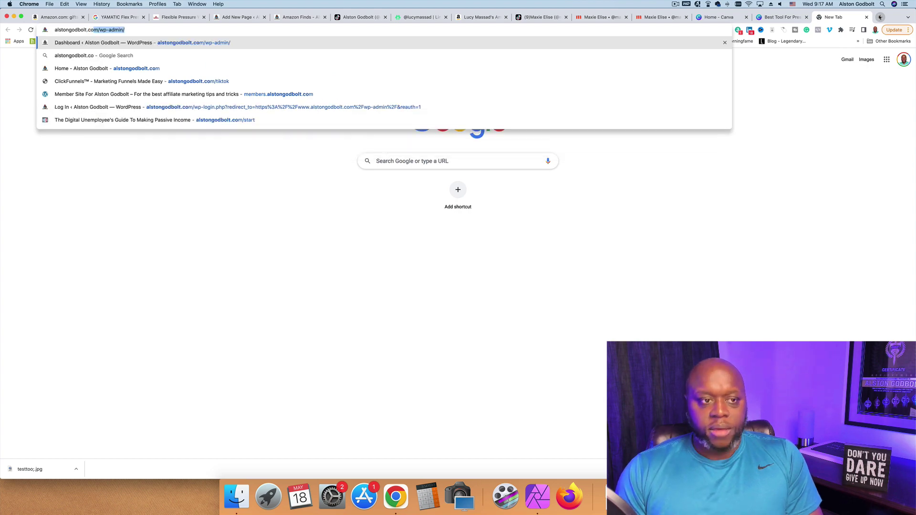
key("Return")
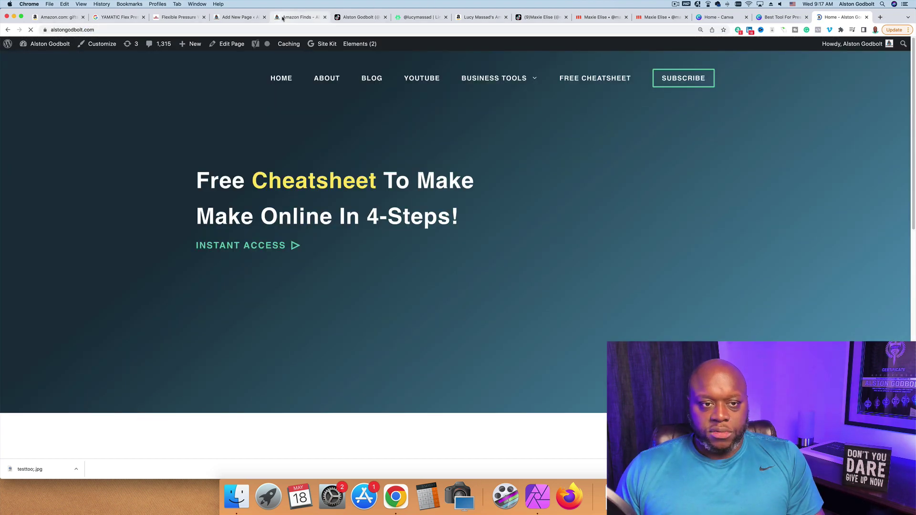
left_click(283, 18)
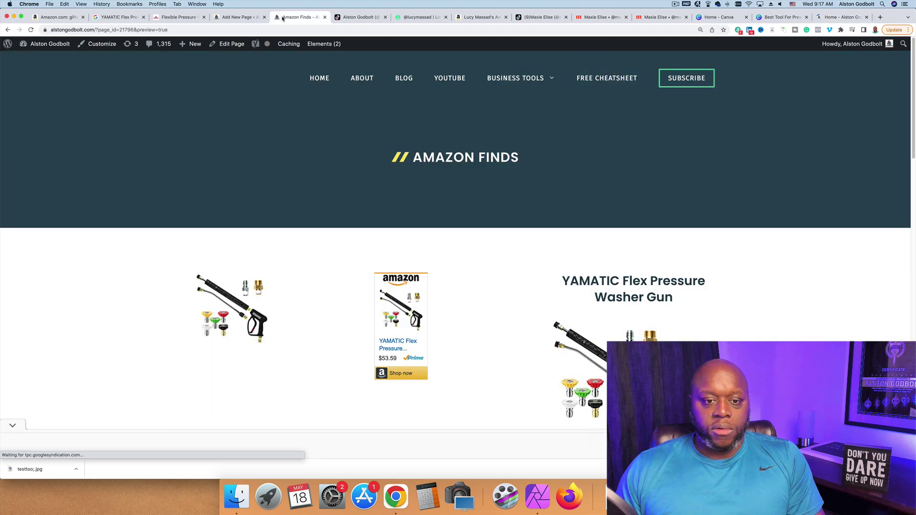
scroll(380, 203, "down", 5)
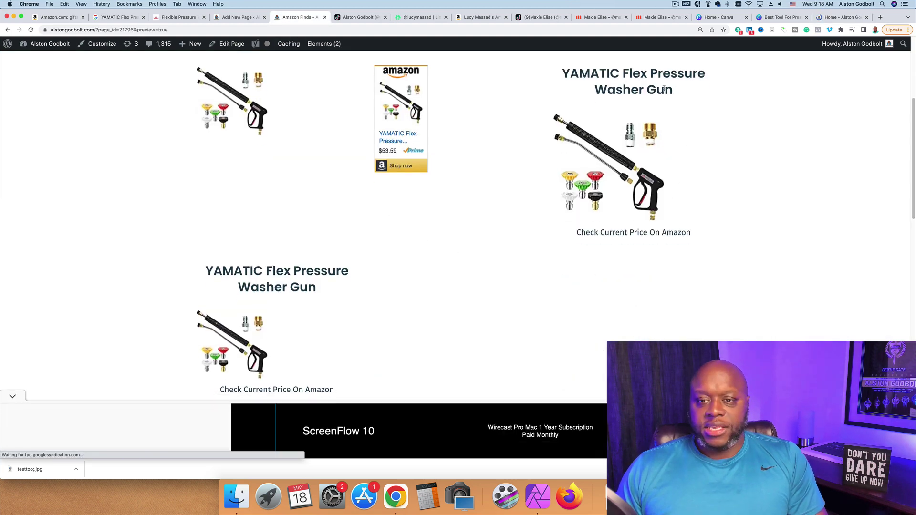